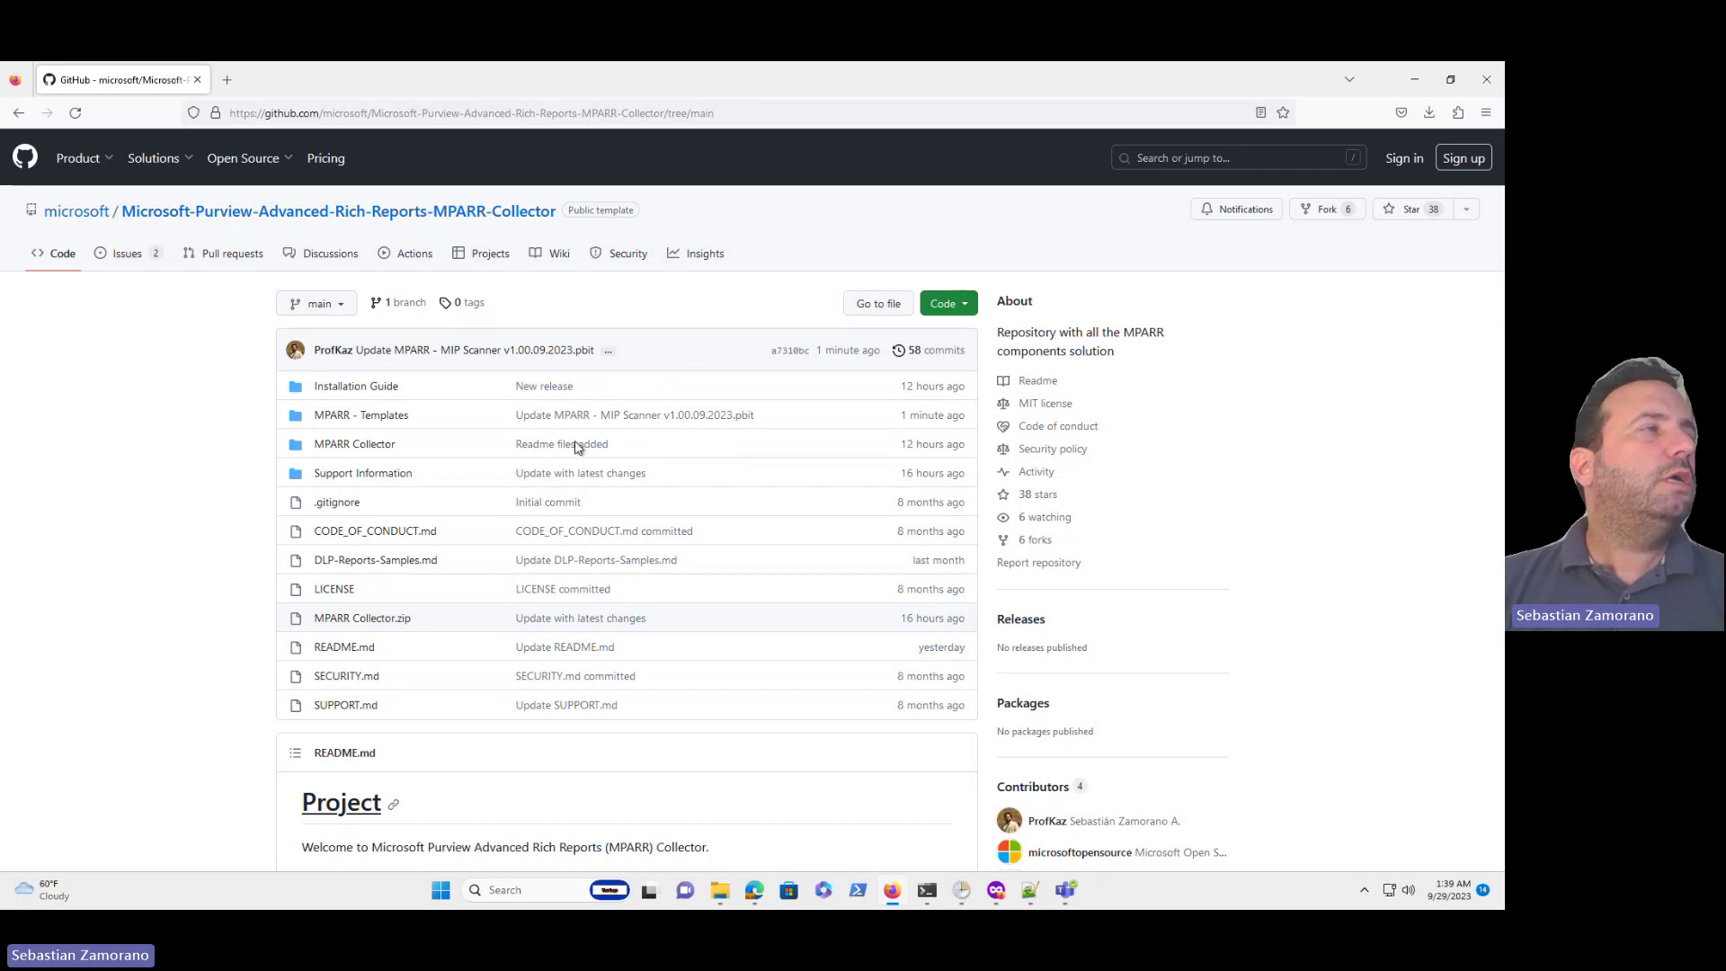
Open the 'MPARR - Templates' folder in the MPARR Collector repository file list
{"action": "left_click", "coordinate": [378, 418]}
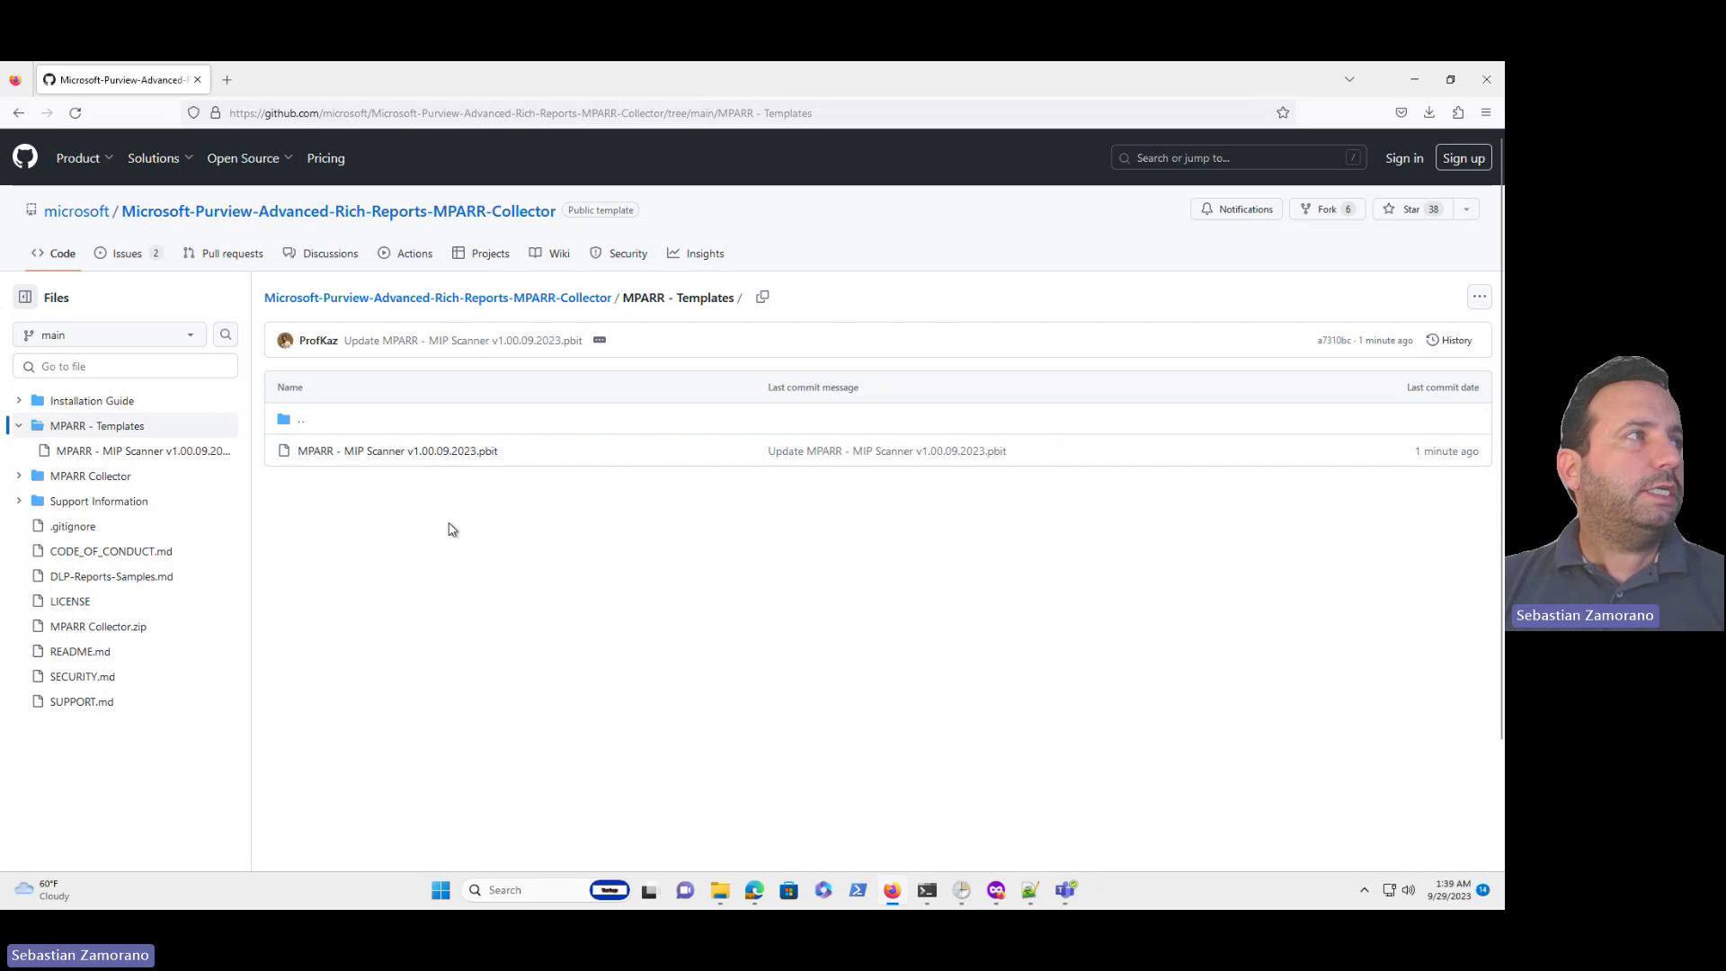
{"action": "scroll", "coordinate": [436, 458], "scroll_direction": "down", "scroll_amount": 1}
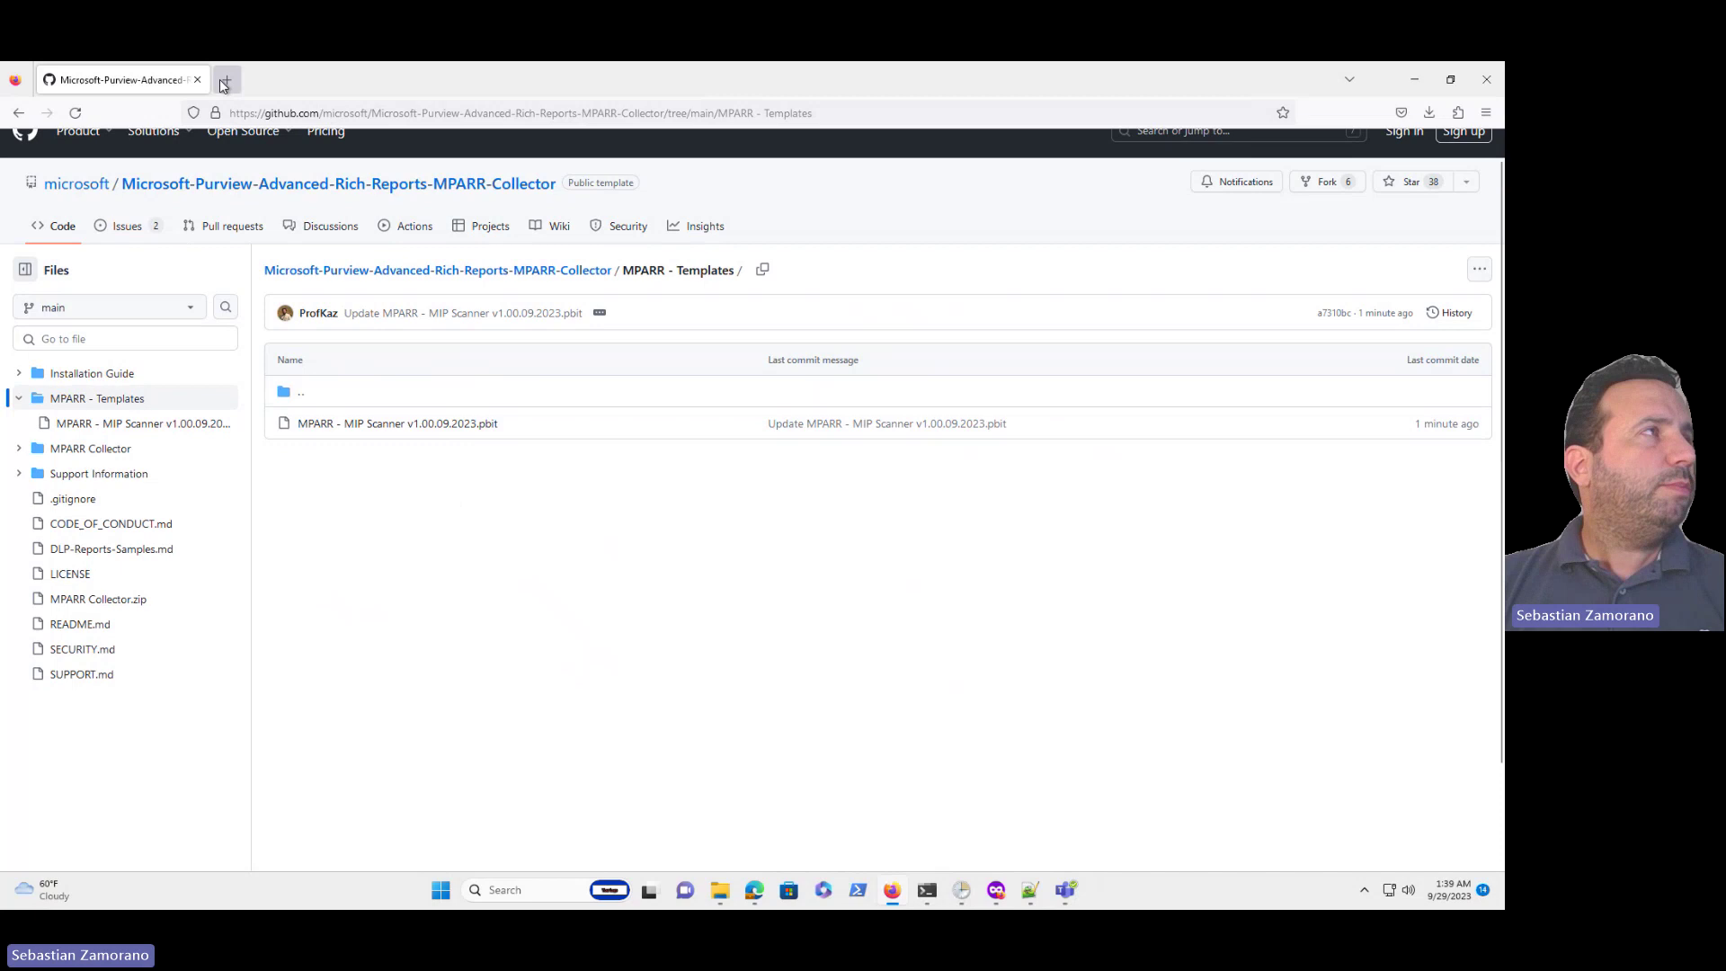
Google 'mparr' in a new tab, then go back to the GitHub Templates tab
{"action": "left_click", "coordinate": [224, 81]}
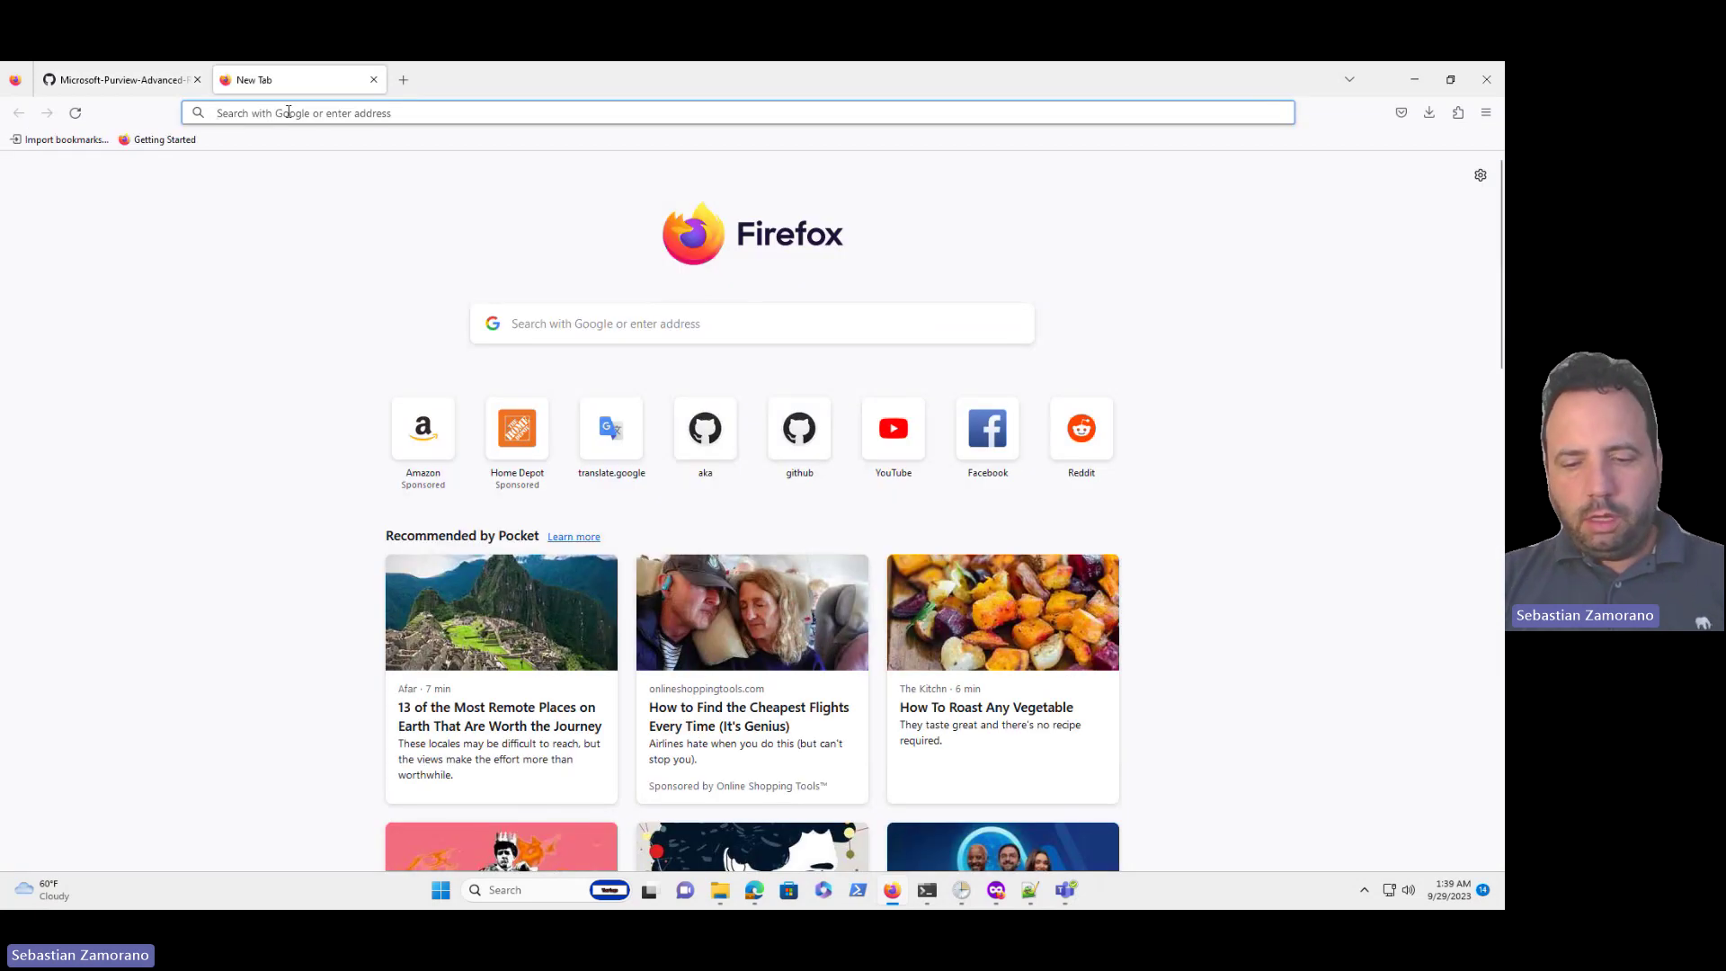
{"action": "type", "text": "mparr"}
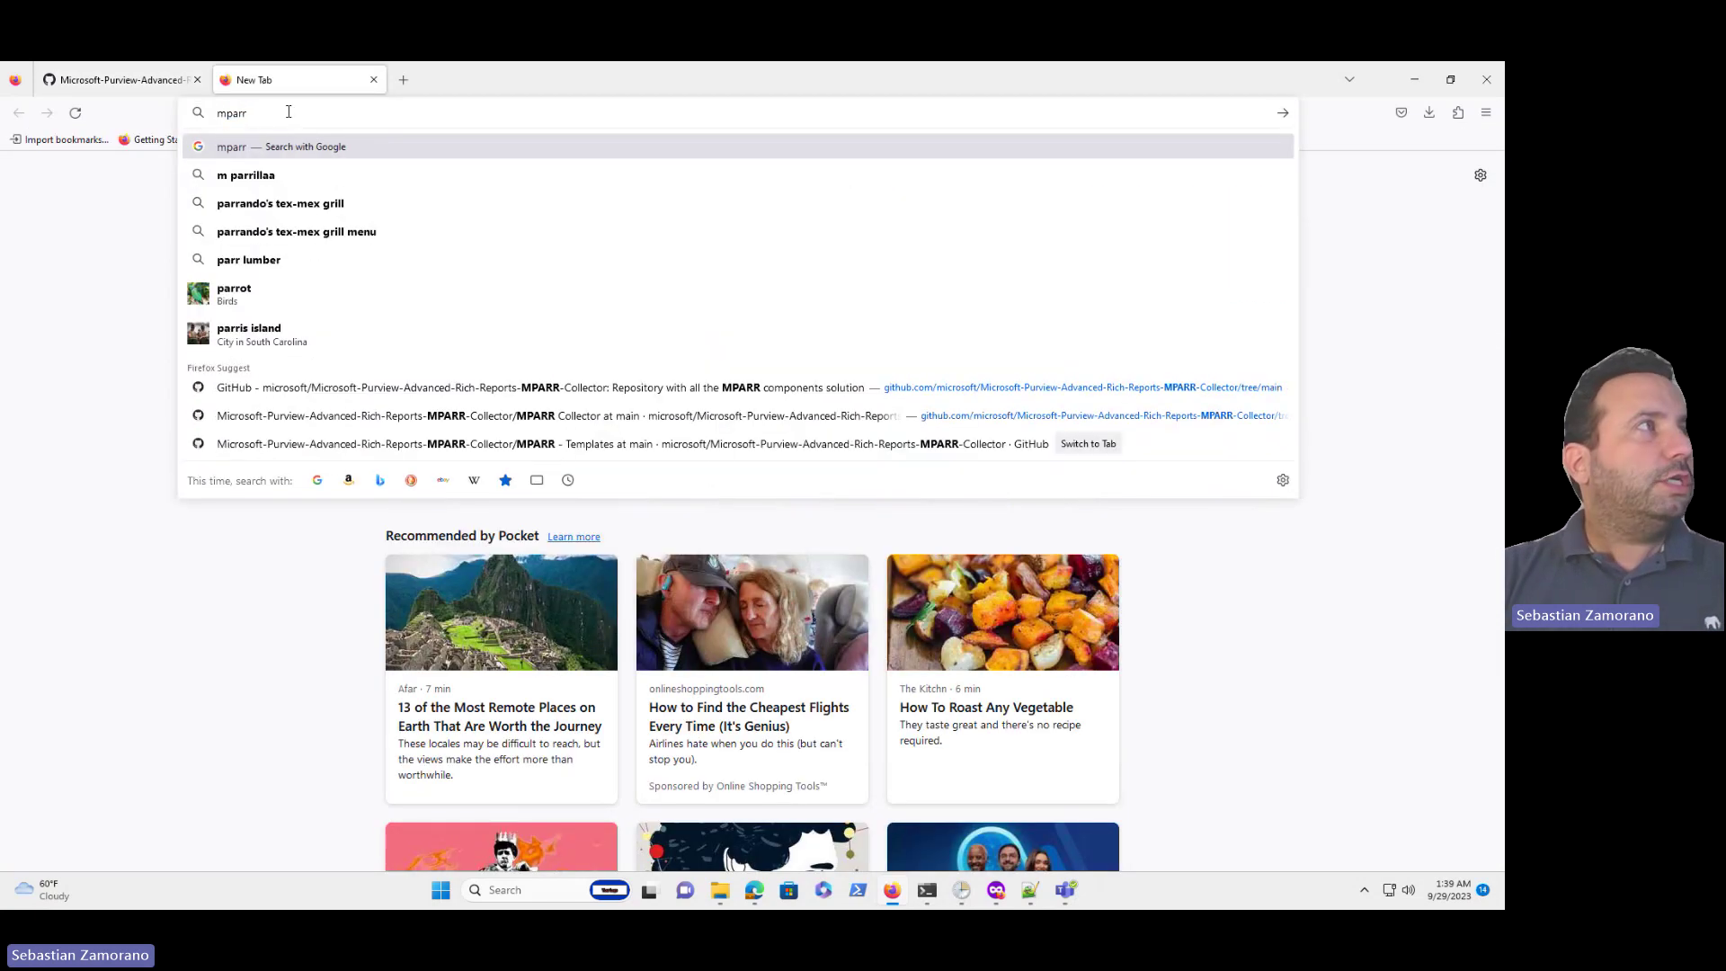
{"action": "key", "text": "Return"}
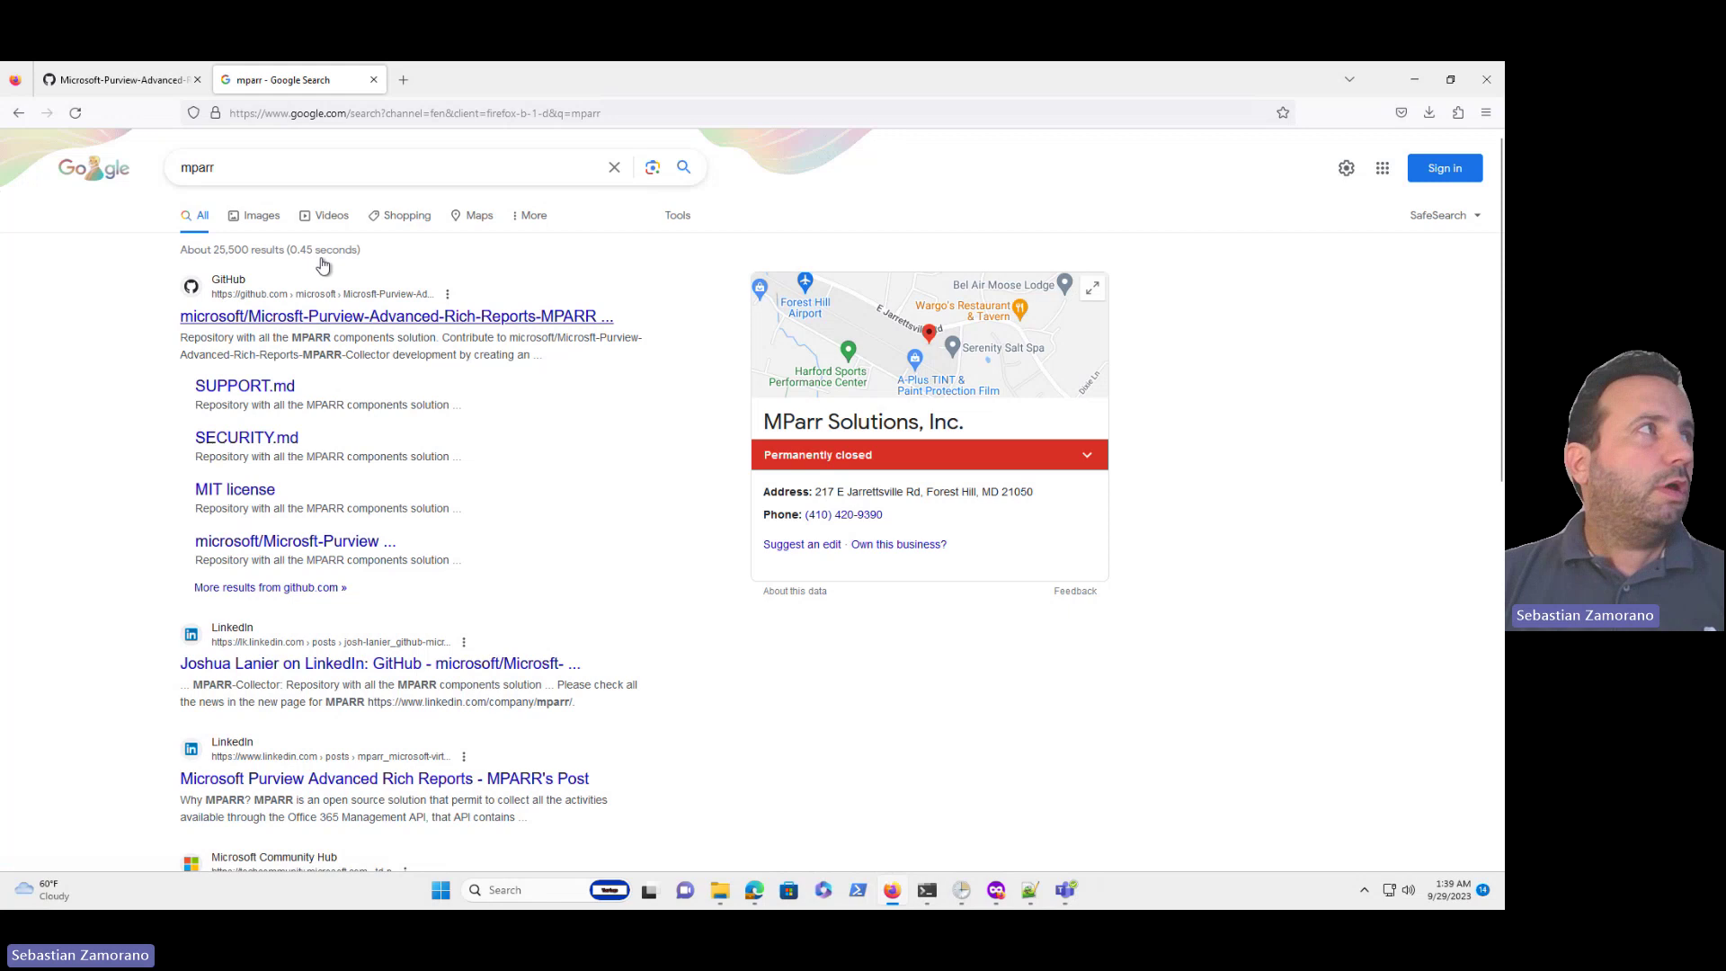
{"action": "left_click", "coordinate": [141, 84]}
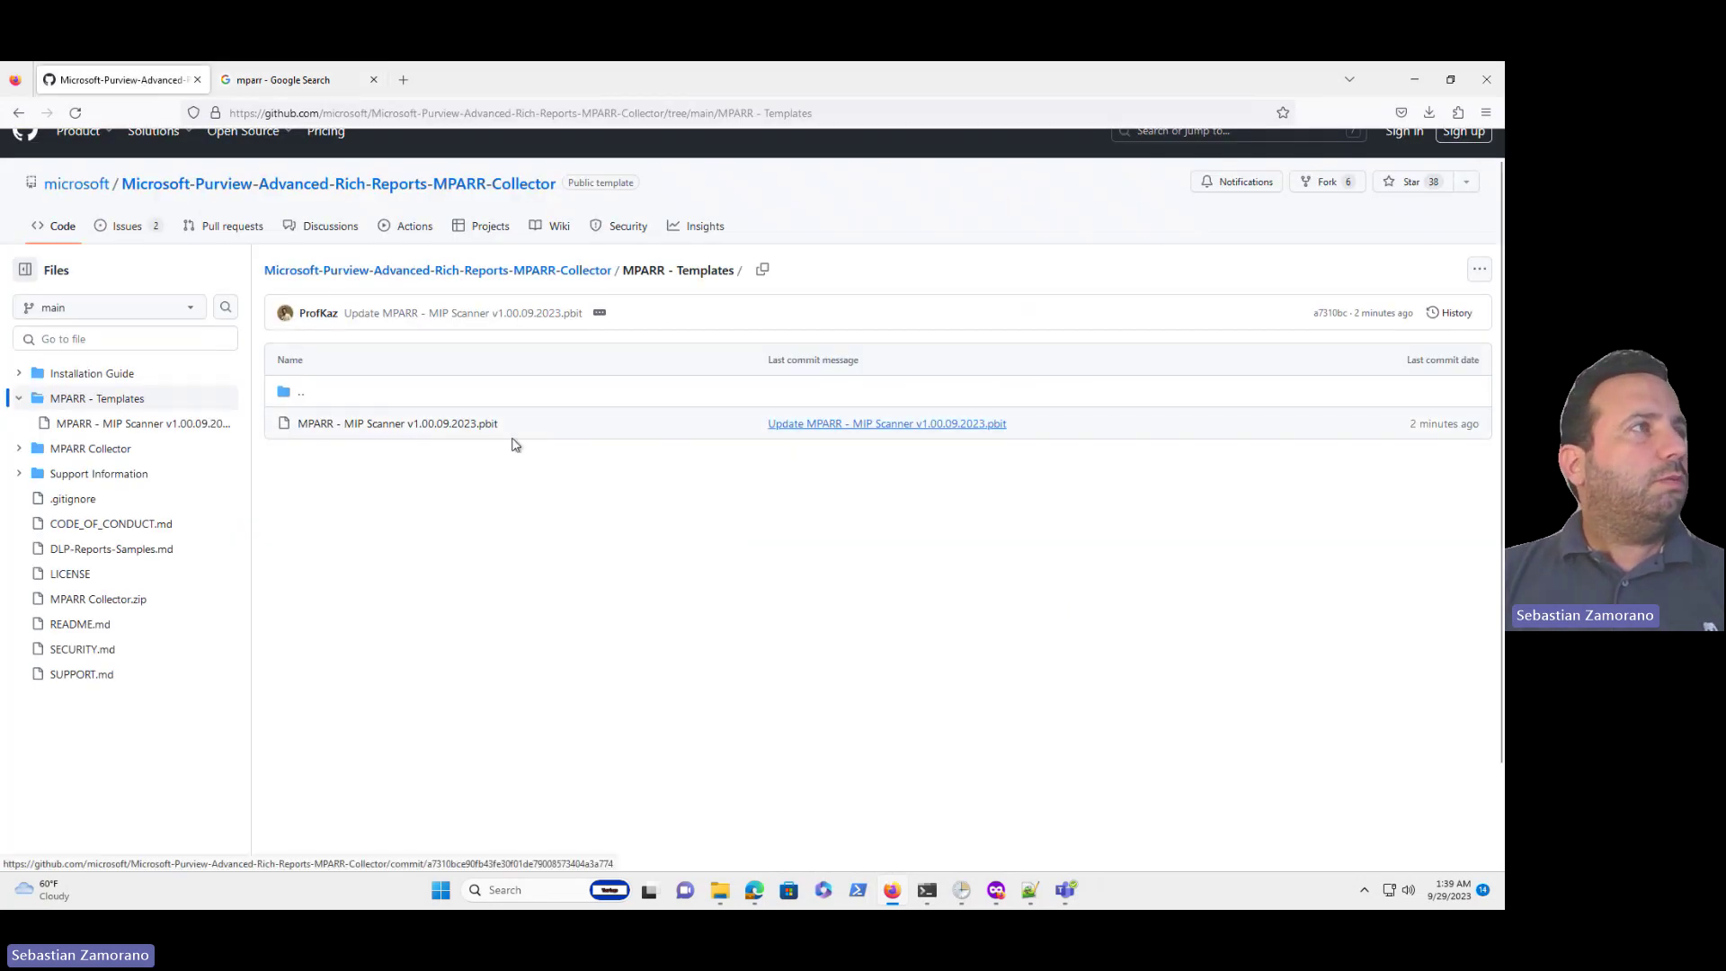
Download the 'MPARR - MIP Scanner v1.00.09.2023.pbit' raw file and launch Power BI Desktop from Start
{"action": "left_click", "coordinate": [446, 425]}
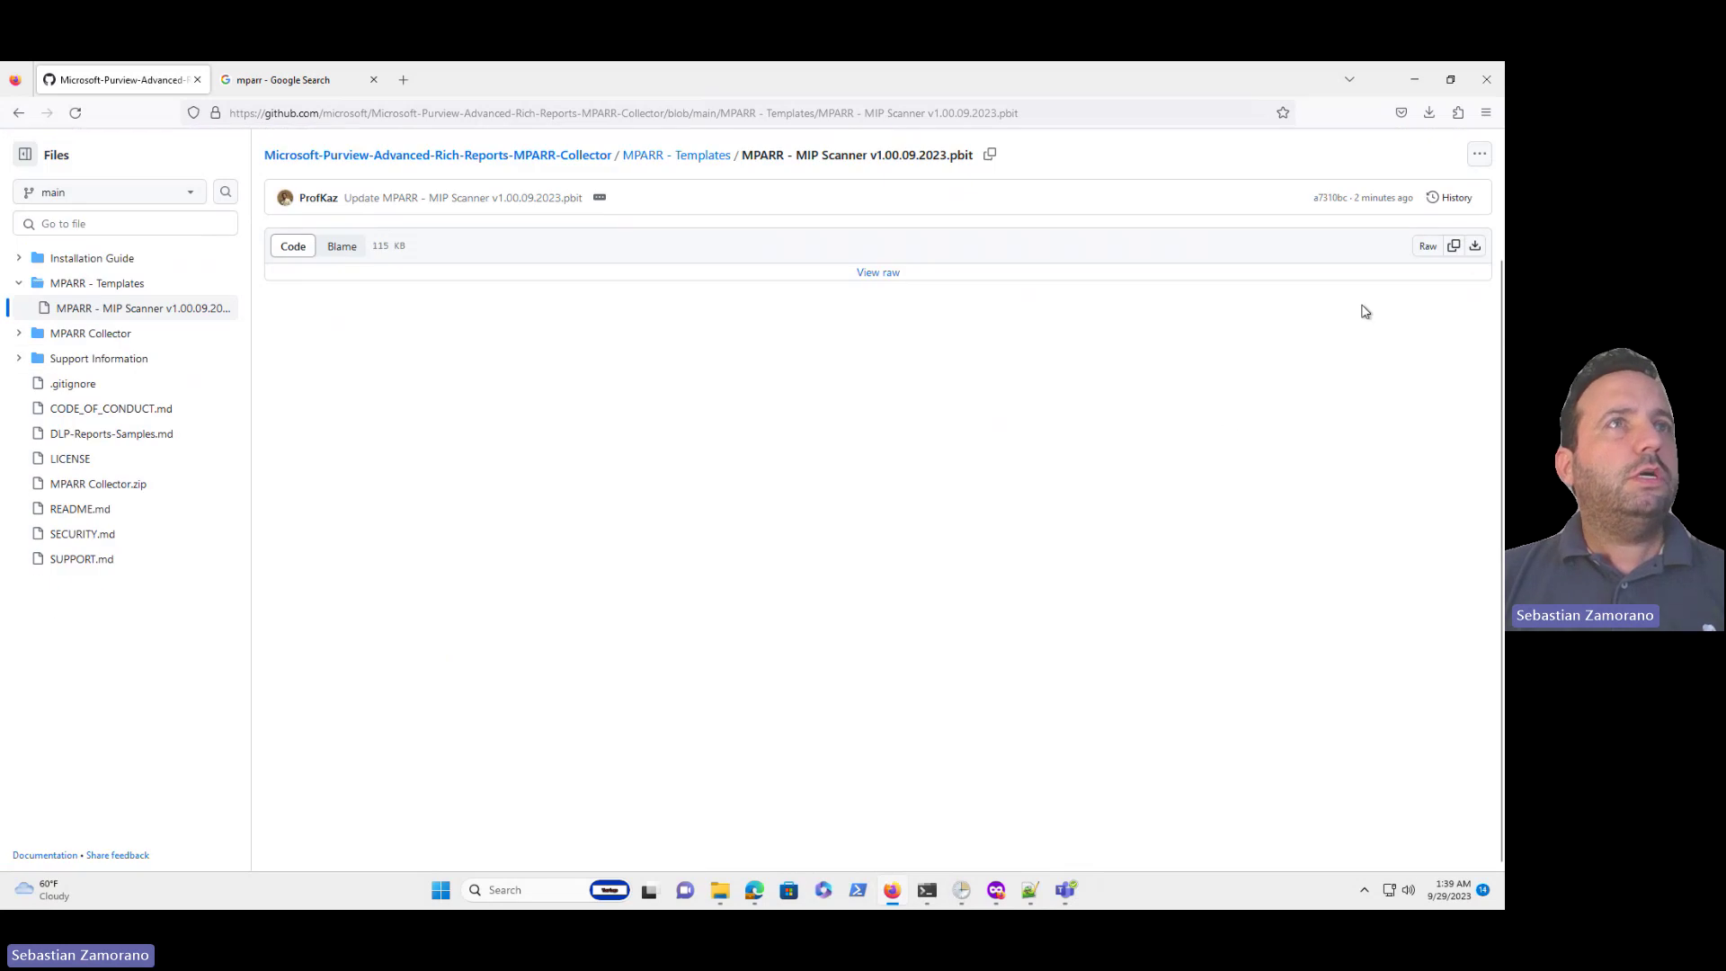
{"action": "left_click", "coordinate": [1476, 248]}
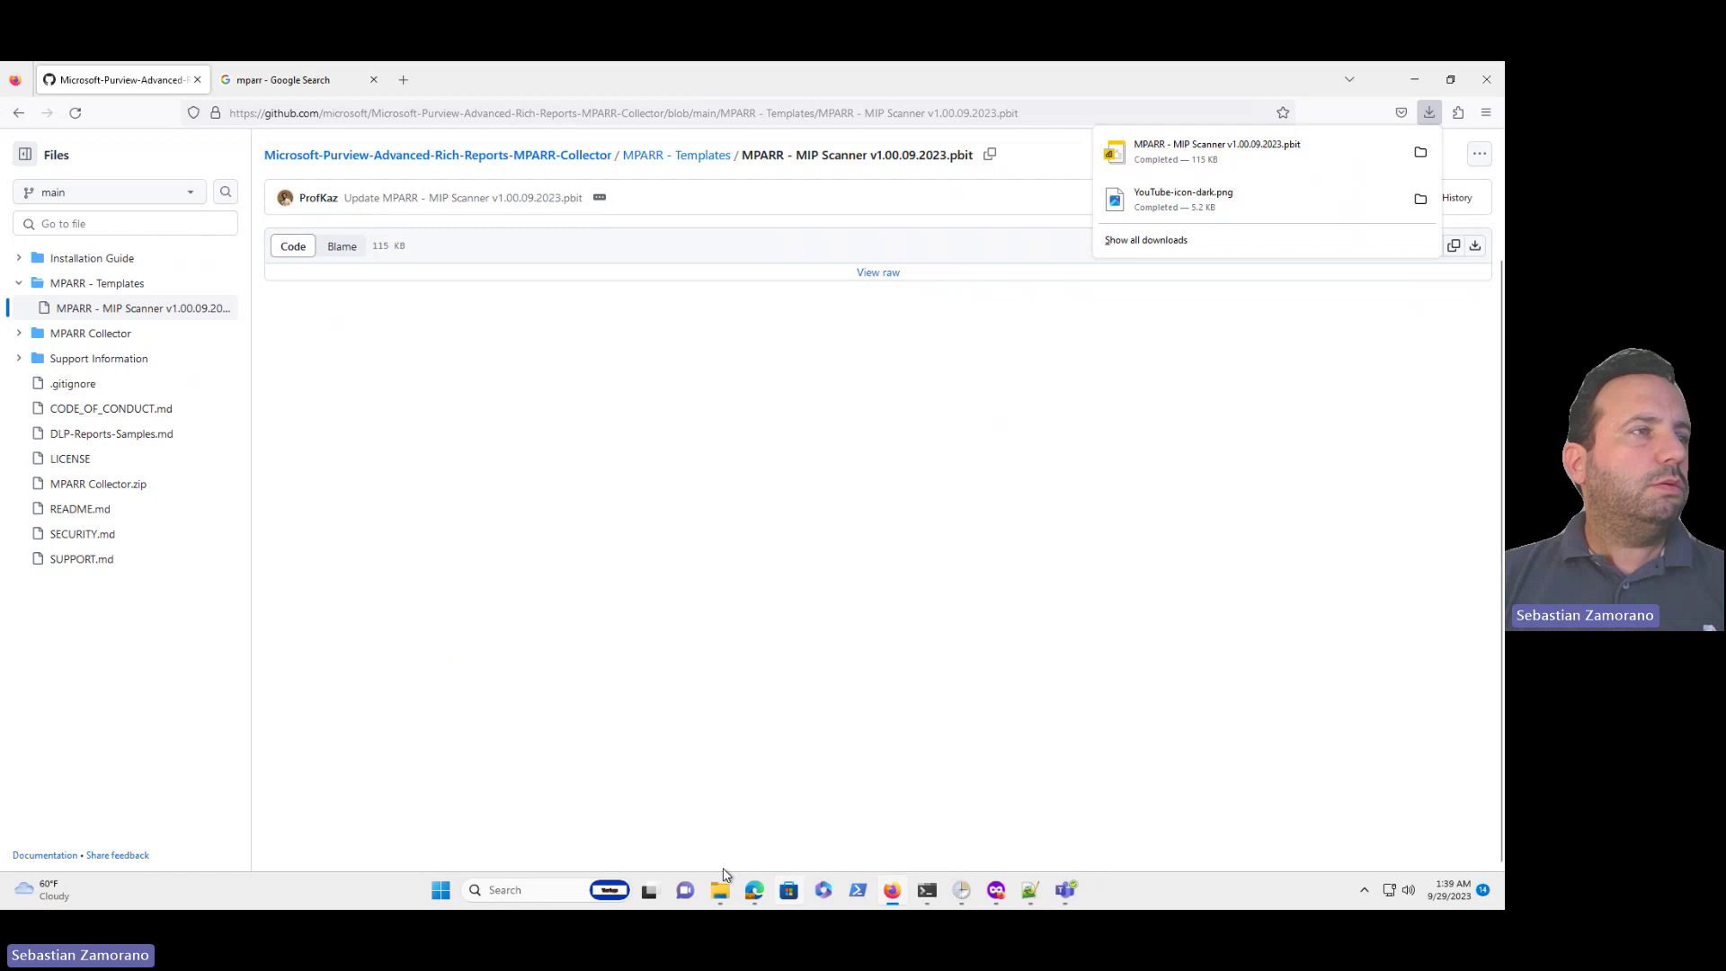
{"action": "left_click", "coordinate": [441, 893]}
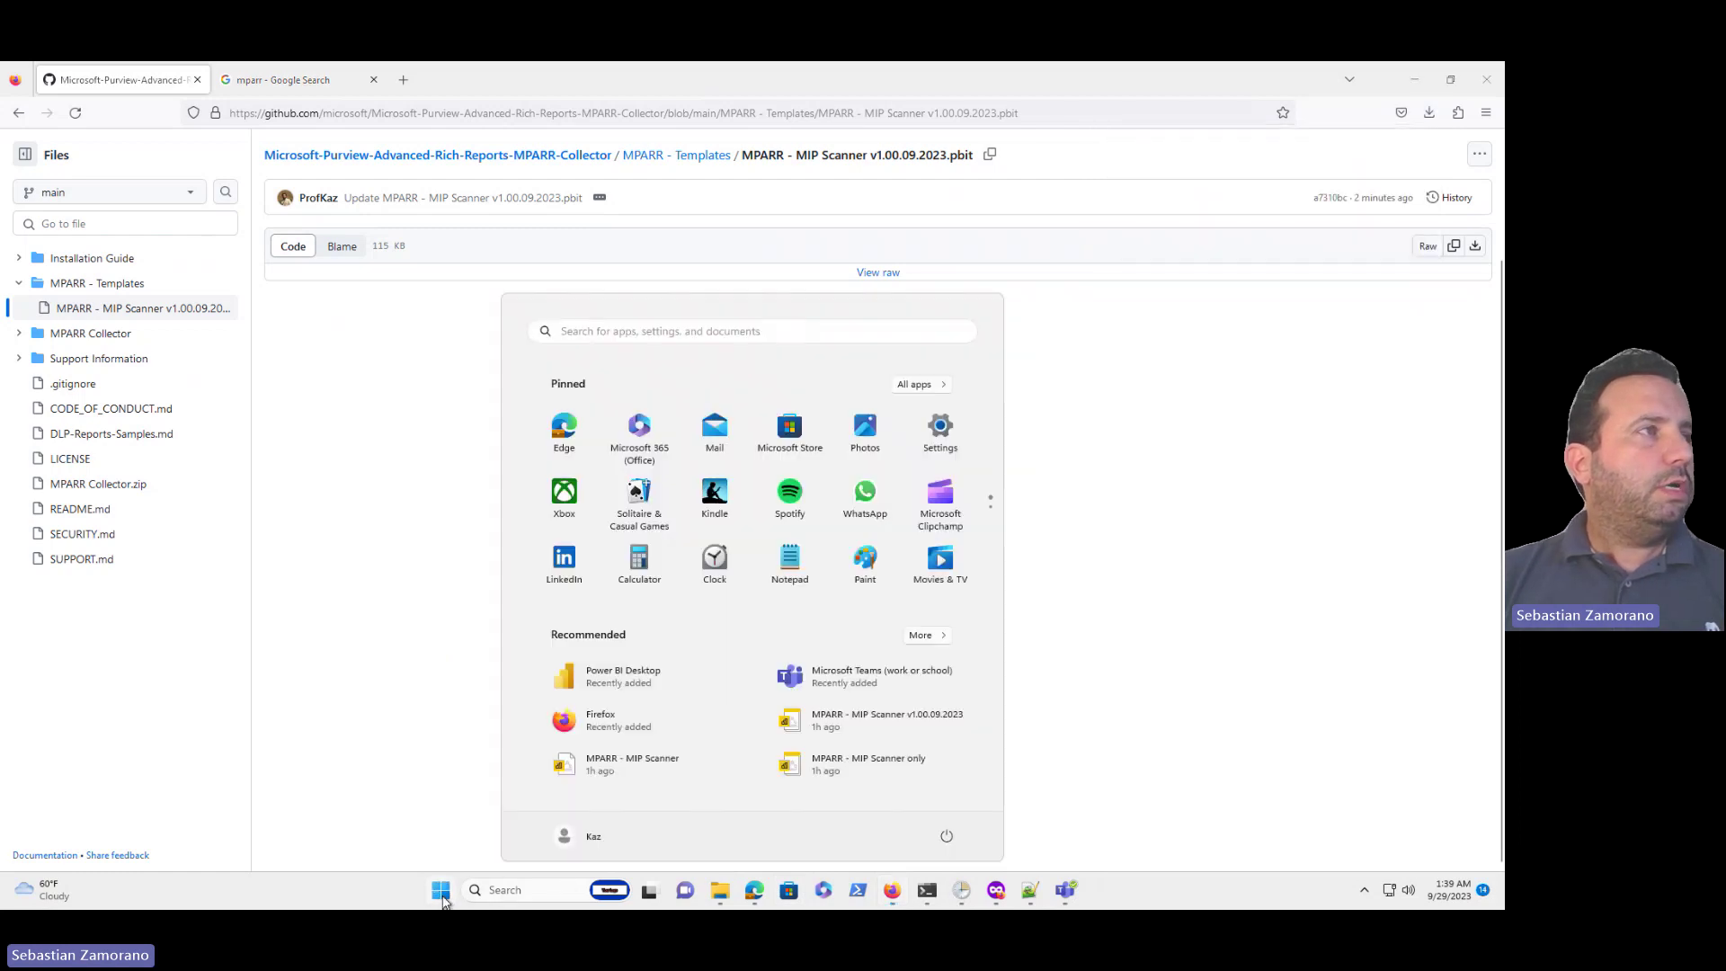
{"action": "left_click", "coordinate": [644, 678]}
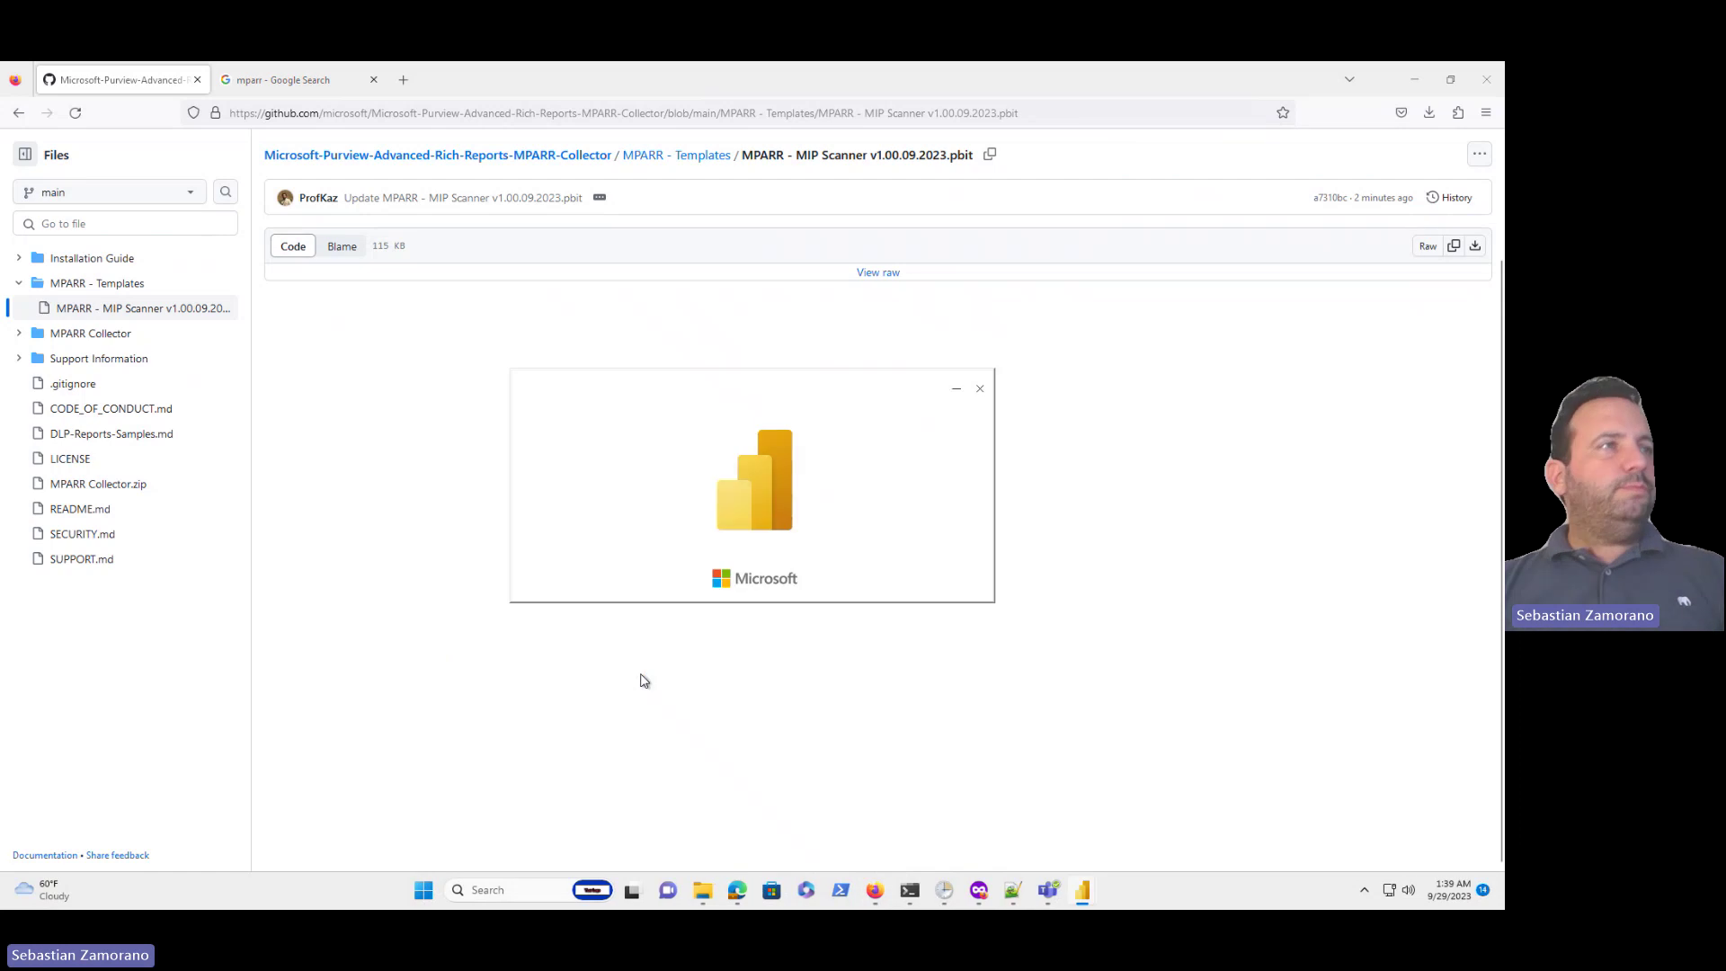
Copy the Workspace ID from the MPARR Log Analytics overview in the Edge Azure portal
{"action": "left_click", "coordinate": [737, 891]}
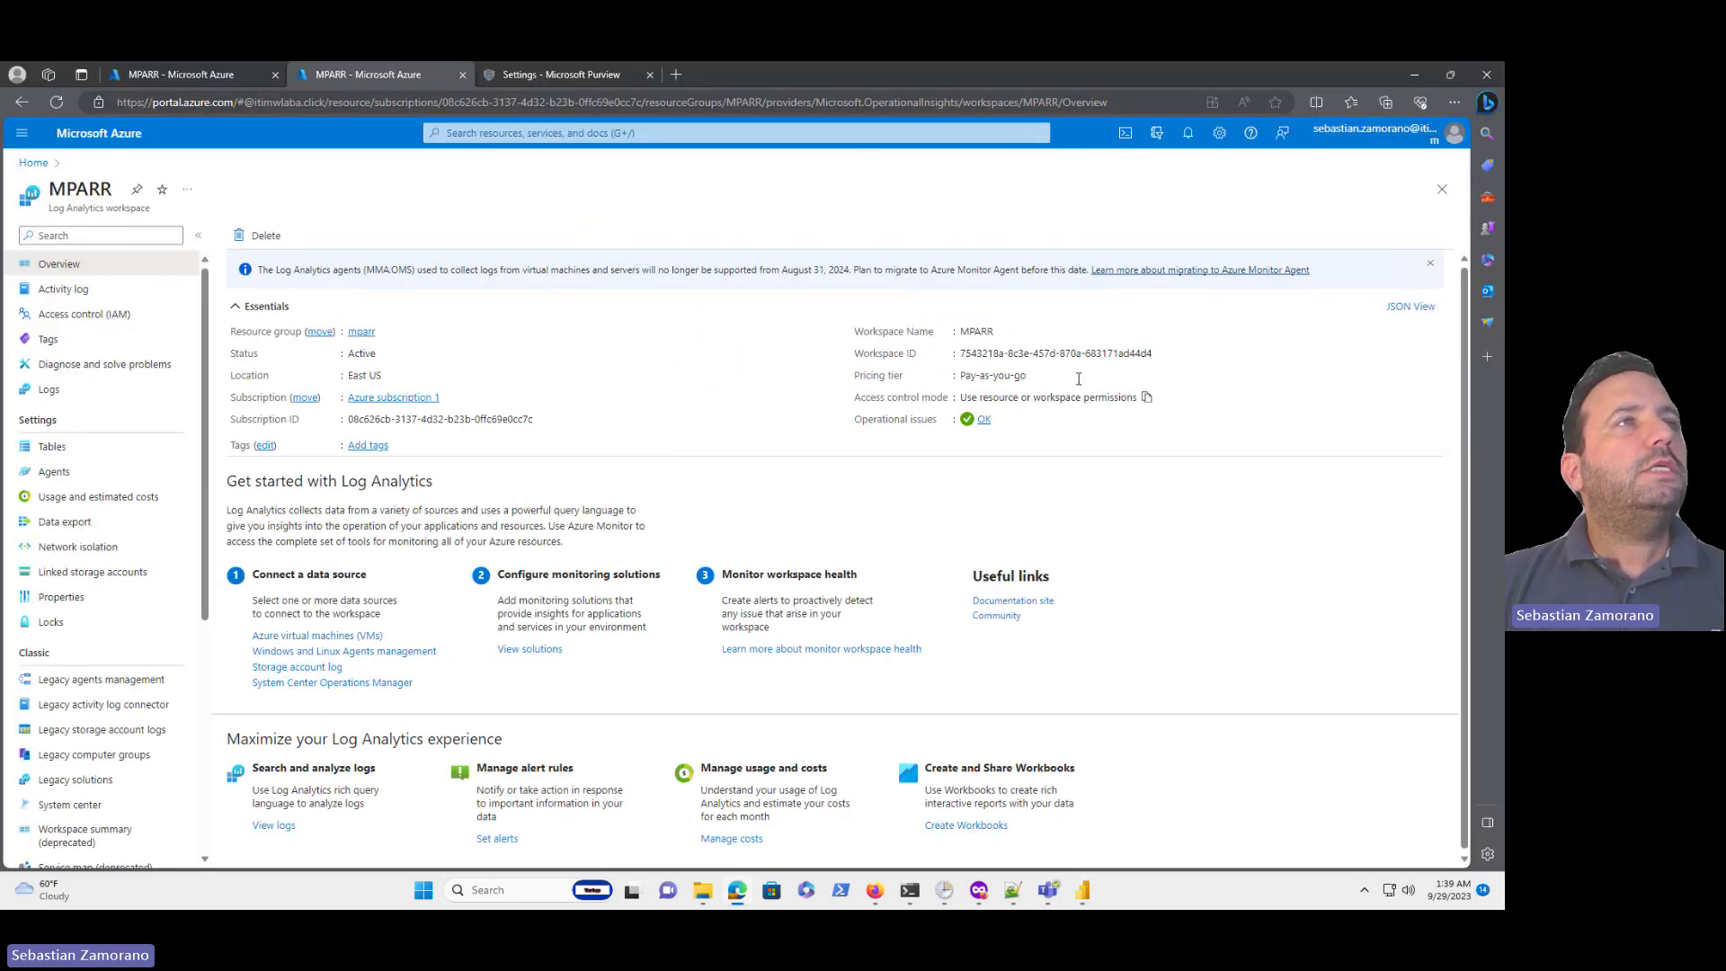
{"action": "mouse_move", "coordinate": [1057, 355]}
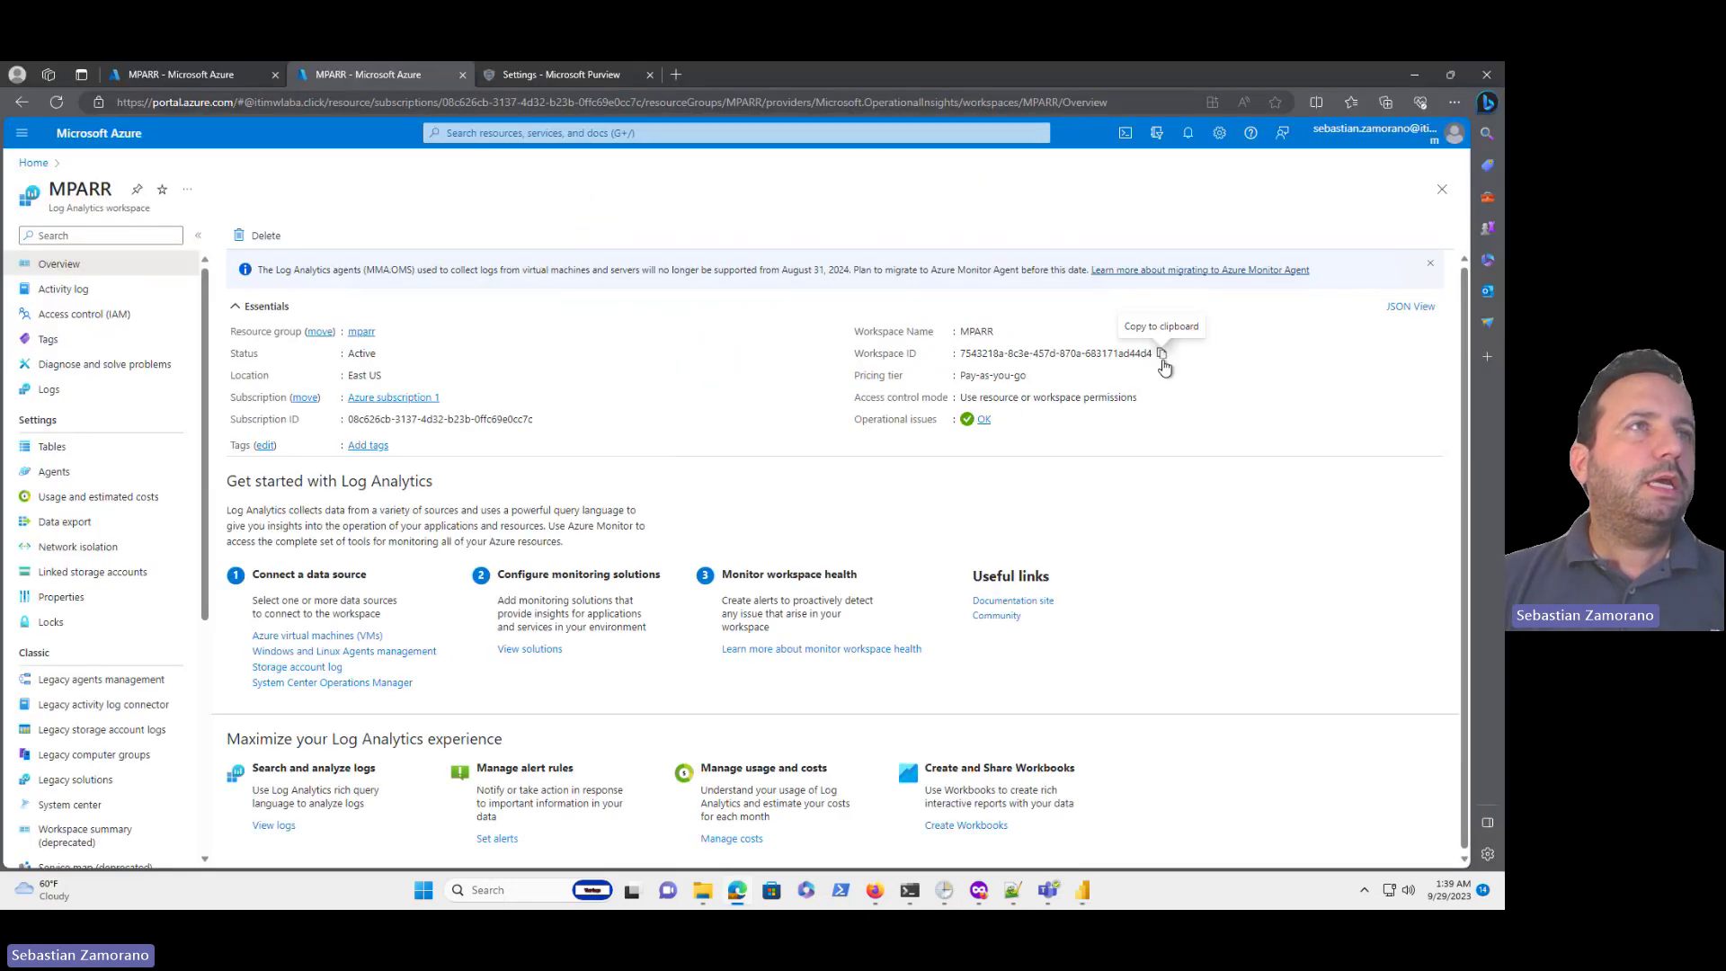
{"action": "left_click", "coordinate": [1162, 364]}
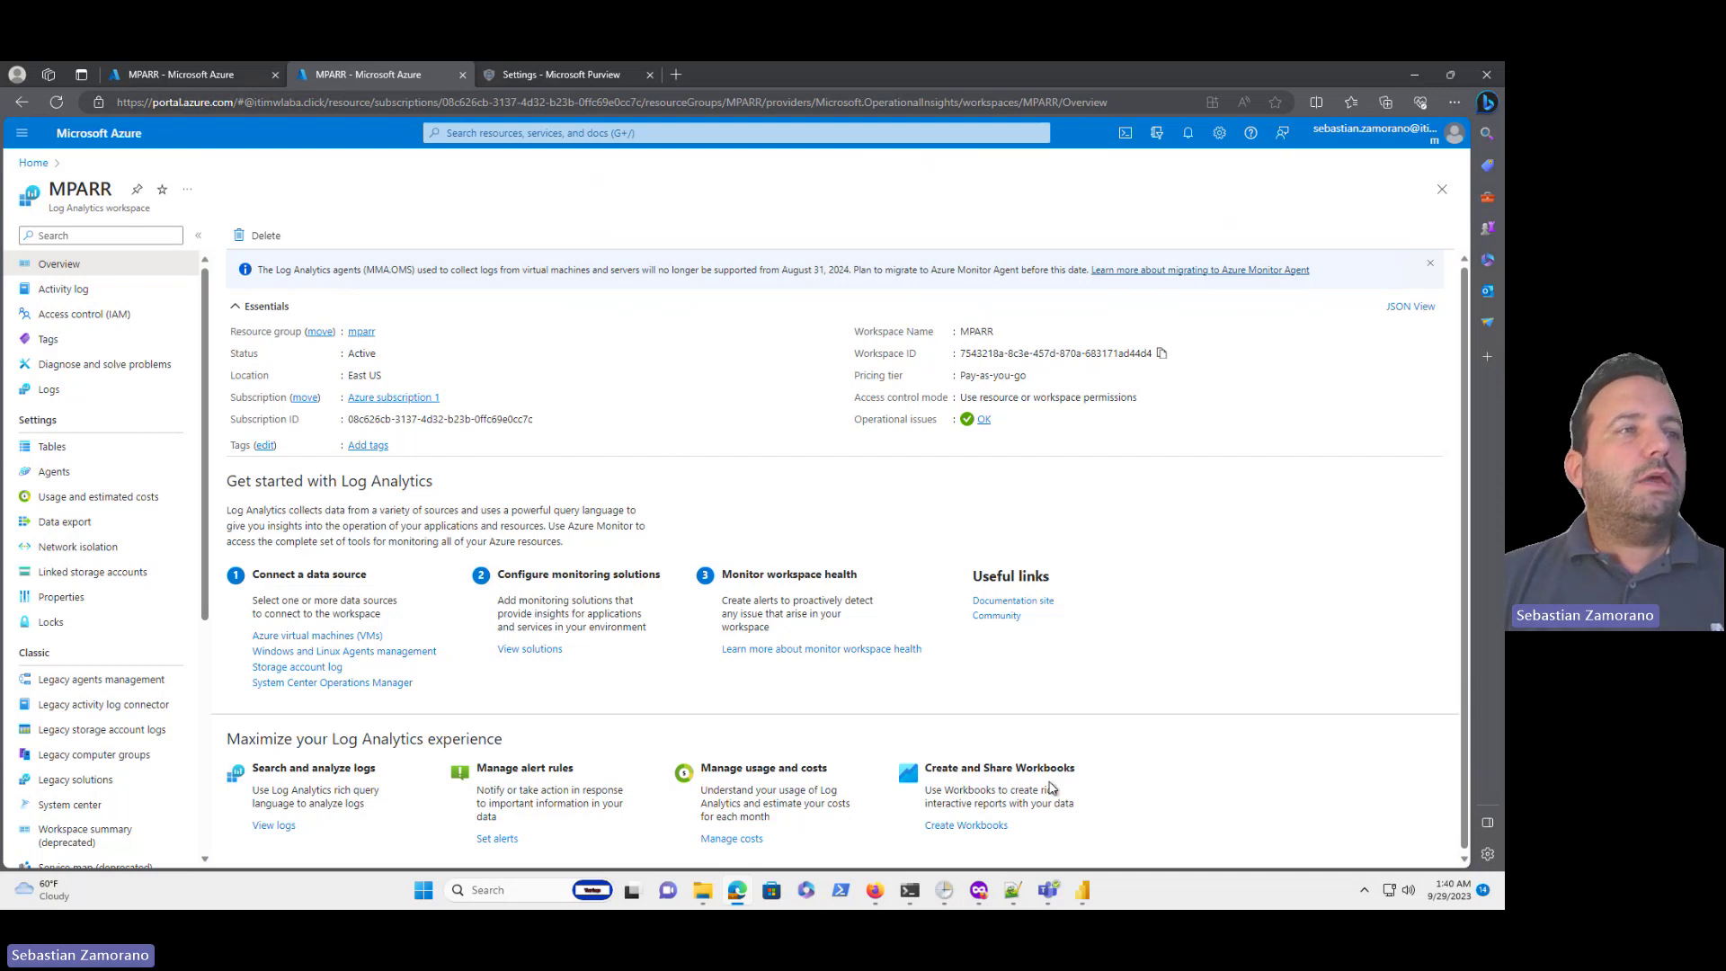
Import the MIP Scanner .pbit from Downloads as a Power BI template
{"action": "left_click", "coordinate": [1083, 893]}
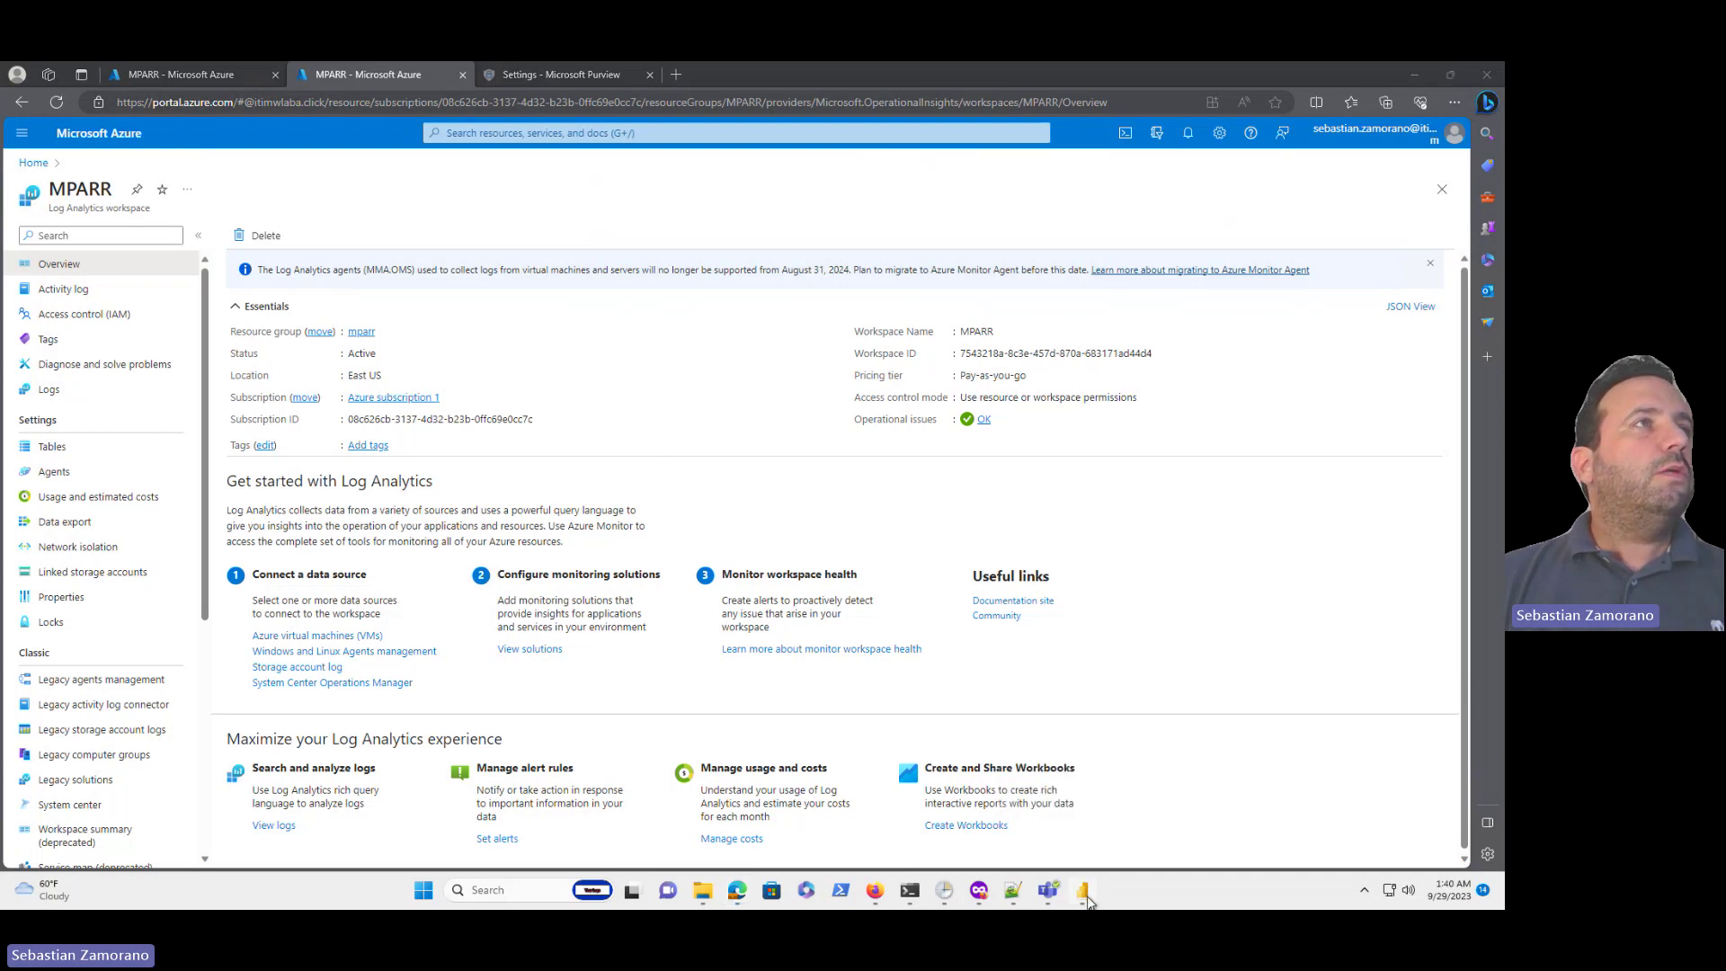
{"action": "left_click", "coordinate": [1166, 247]}
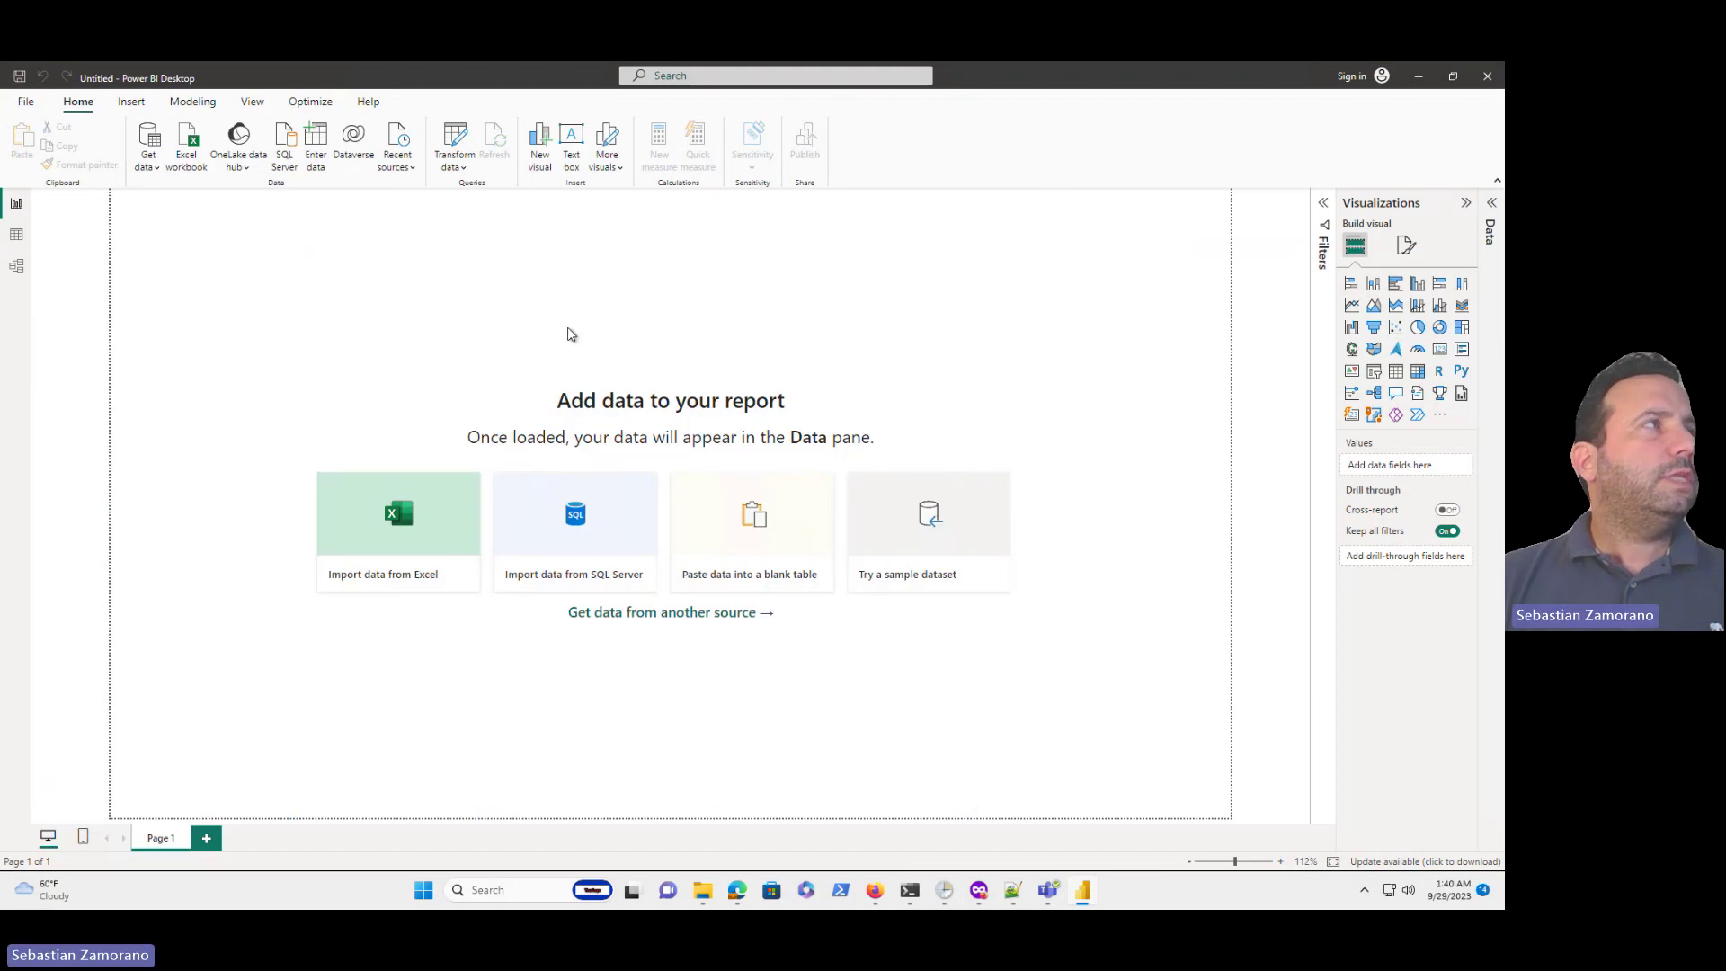
{"action": "left_click", "coordinate": [26, 102]}
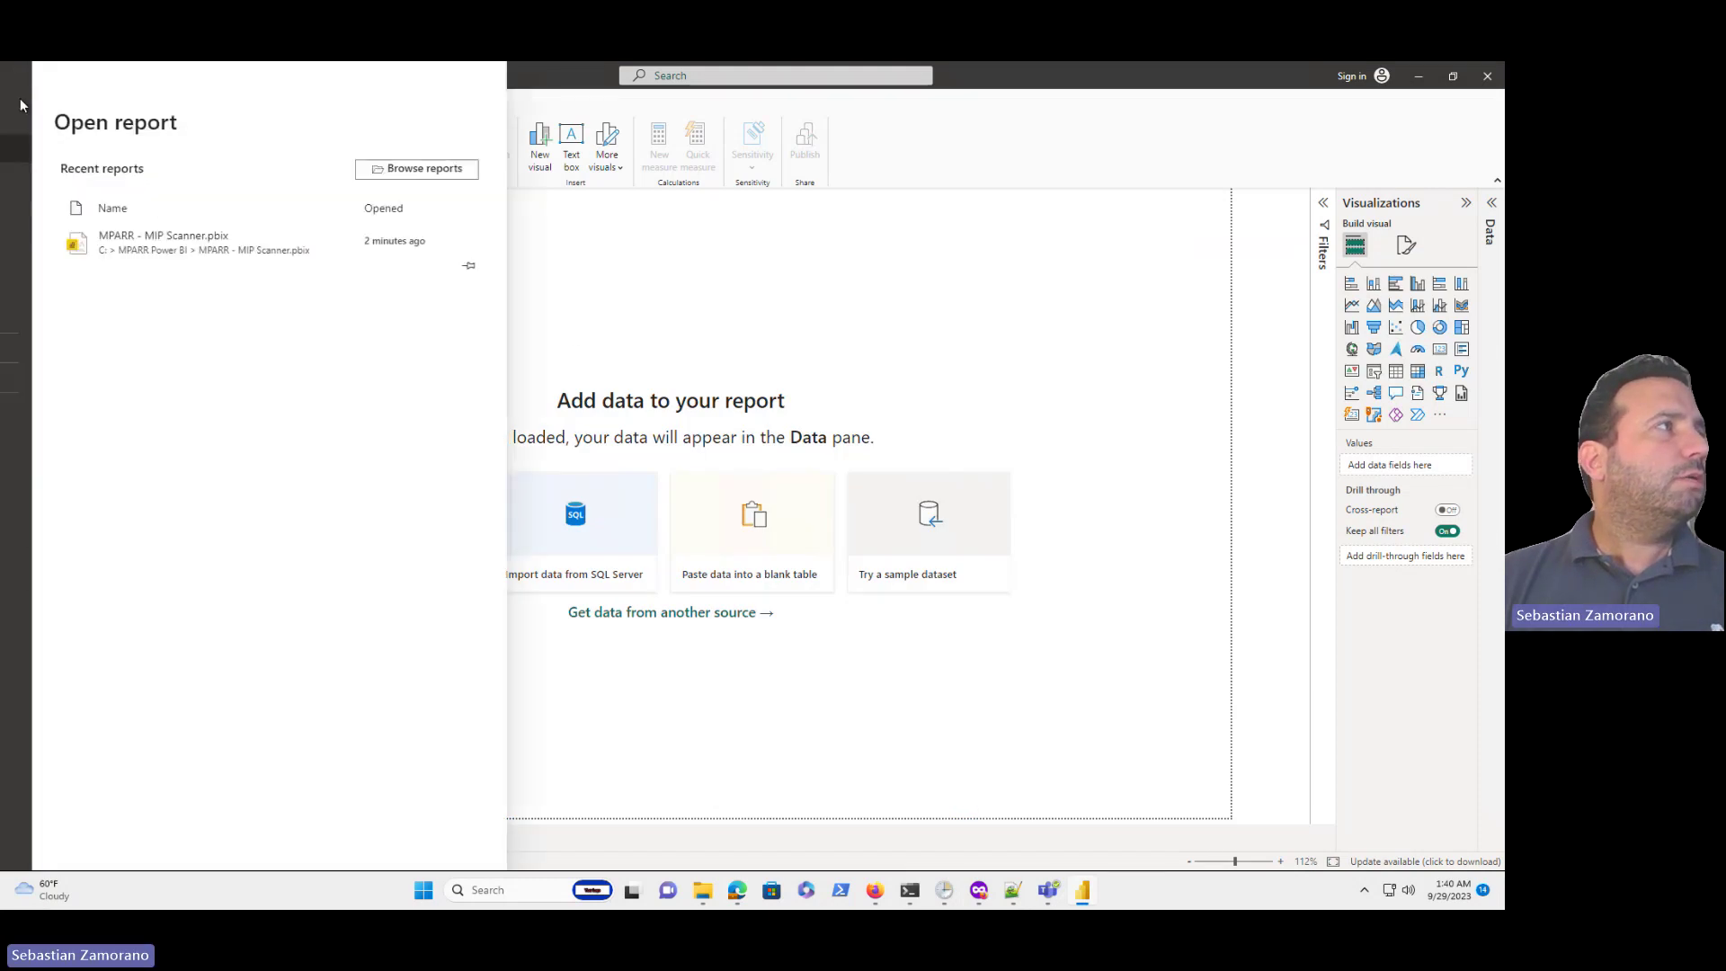
{"action": "left_click", "coordinate": [47, 263]}
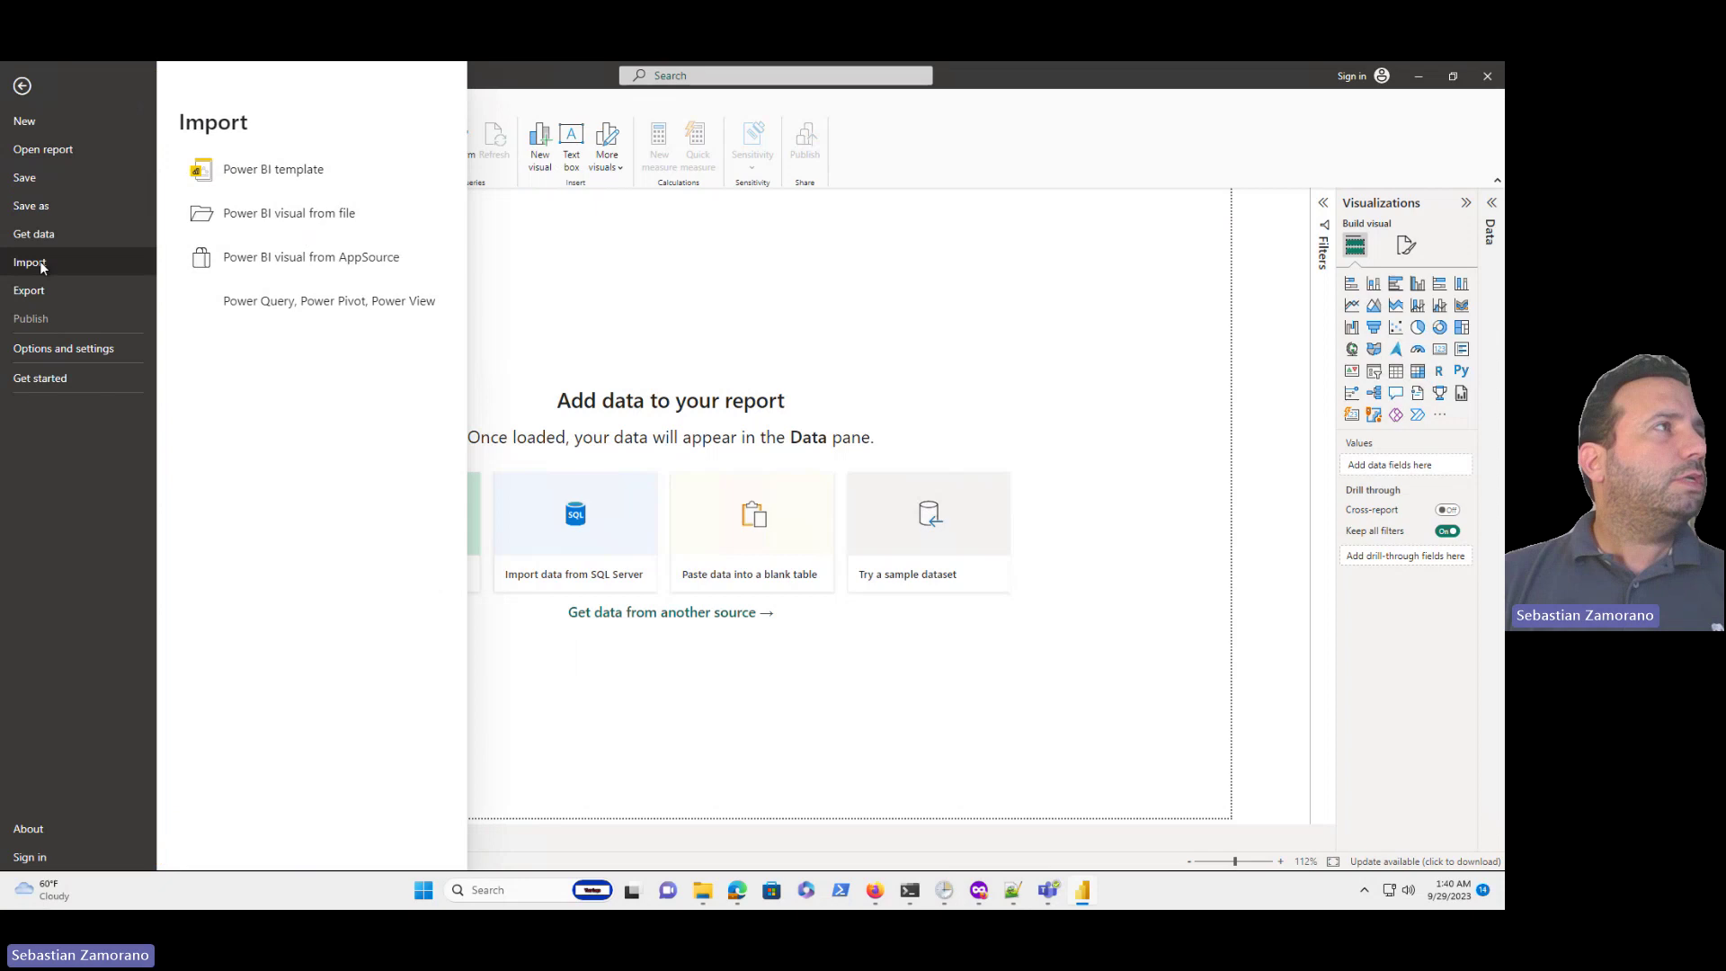
{"action": "left_click", "coordinate": [293, 168]}
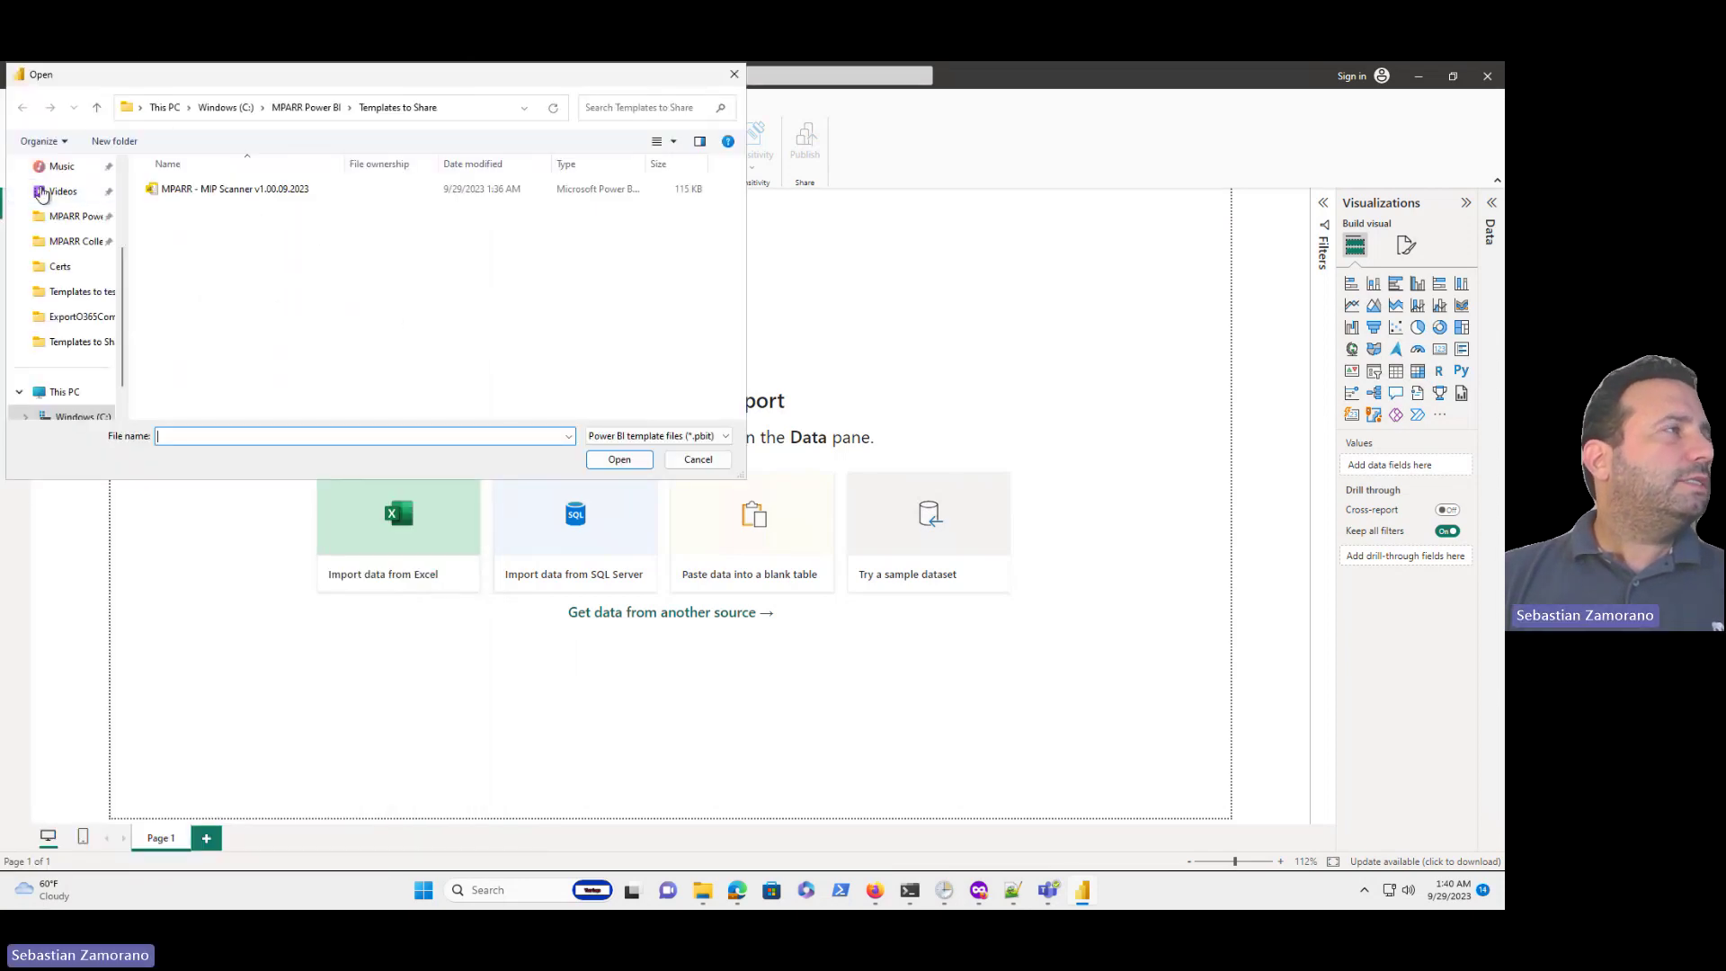
{"action": "scroll", "coordinate": [83, 265], "scroll_direction": "up", "scroll_amount": 2}
{"action": "left_click", "coordinate": [71, 166]}
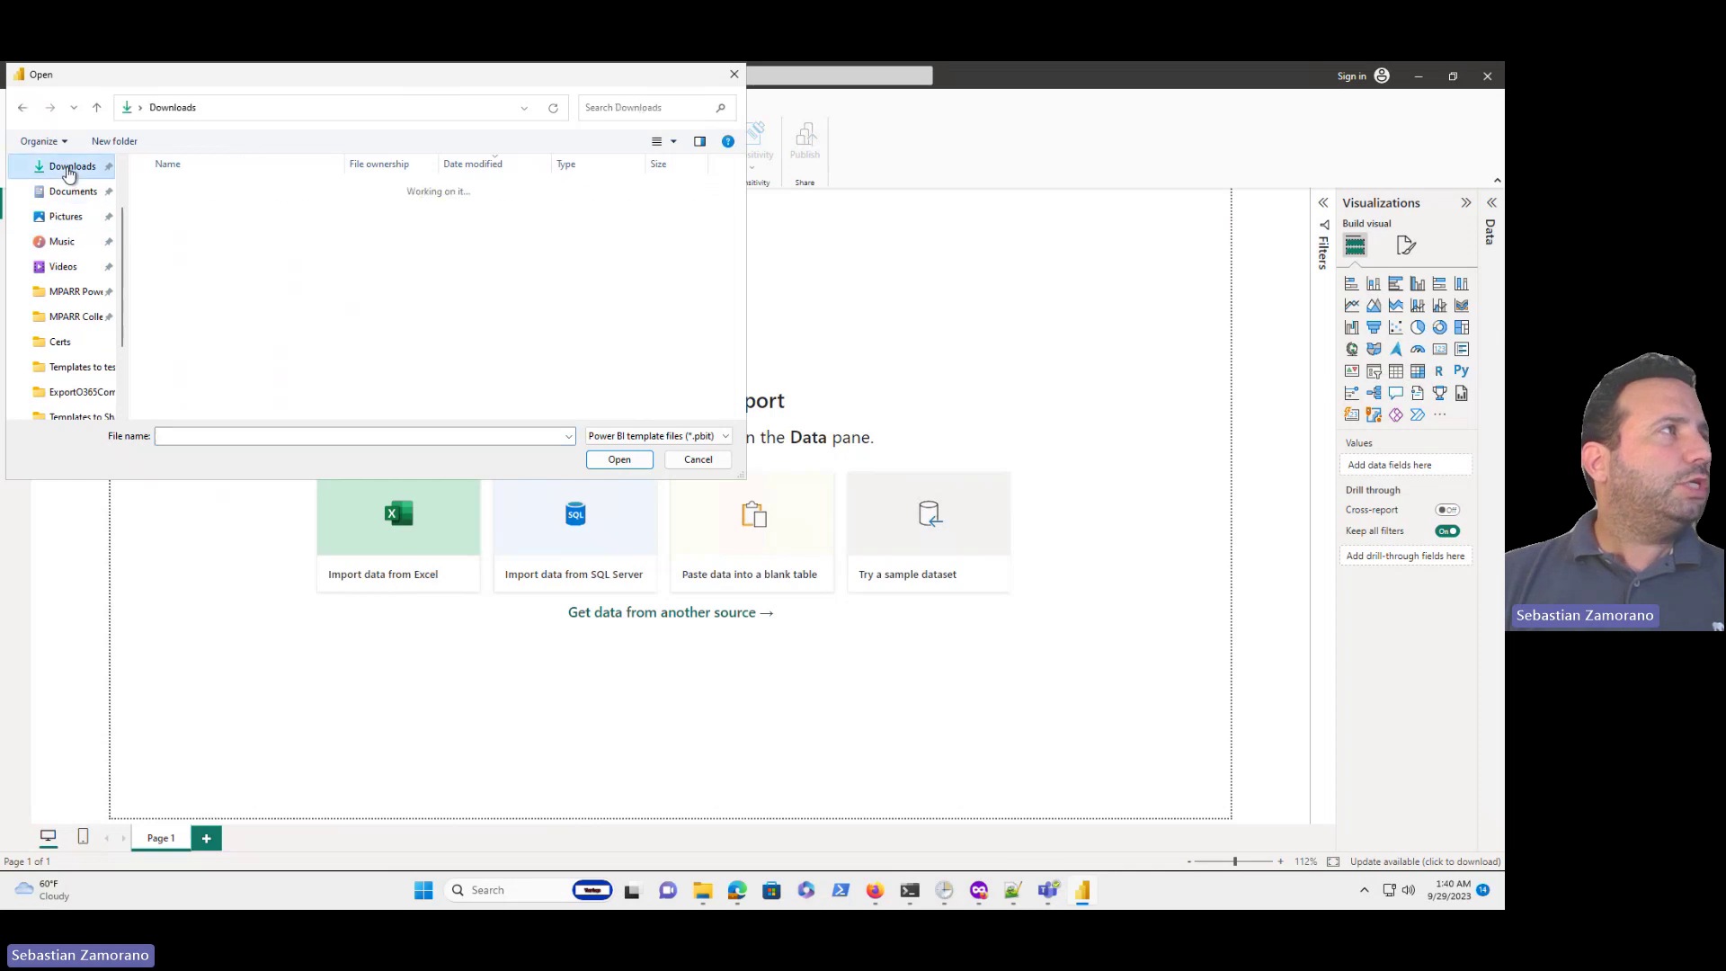
{"action": "left_click", "coordinate": [177, 216]}
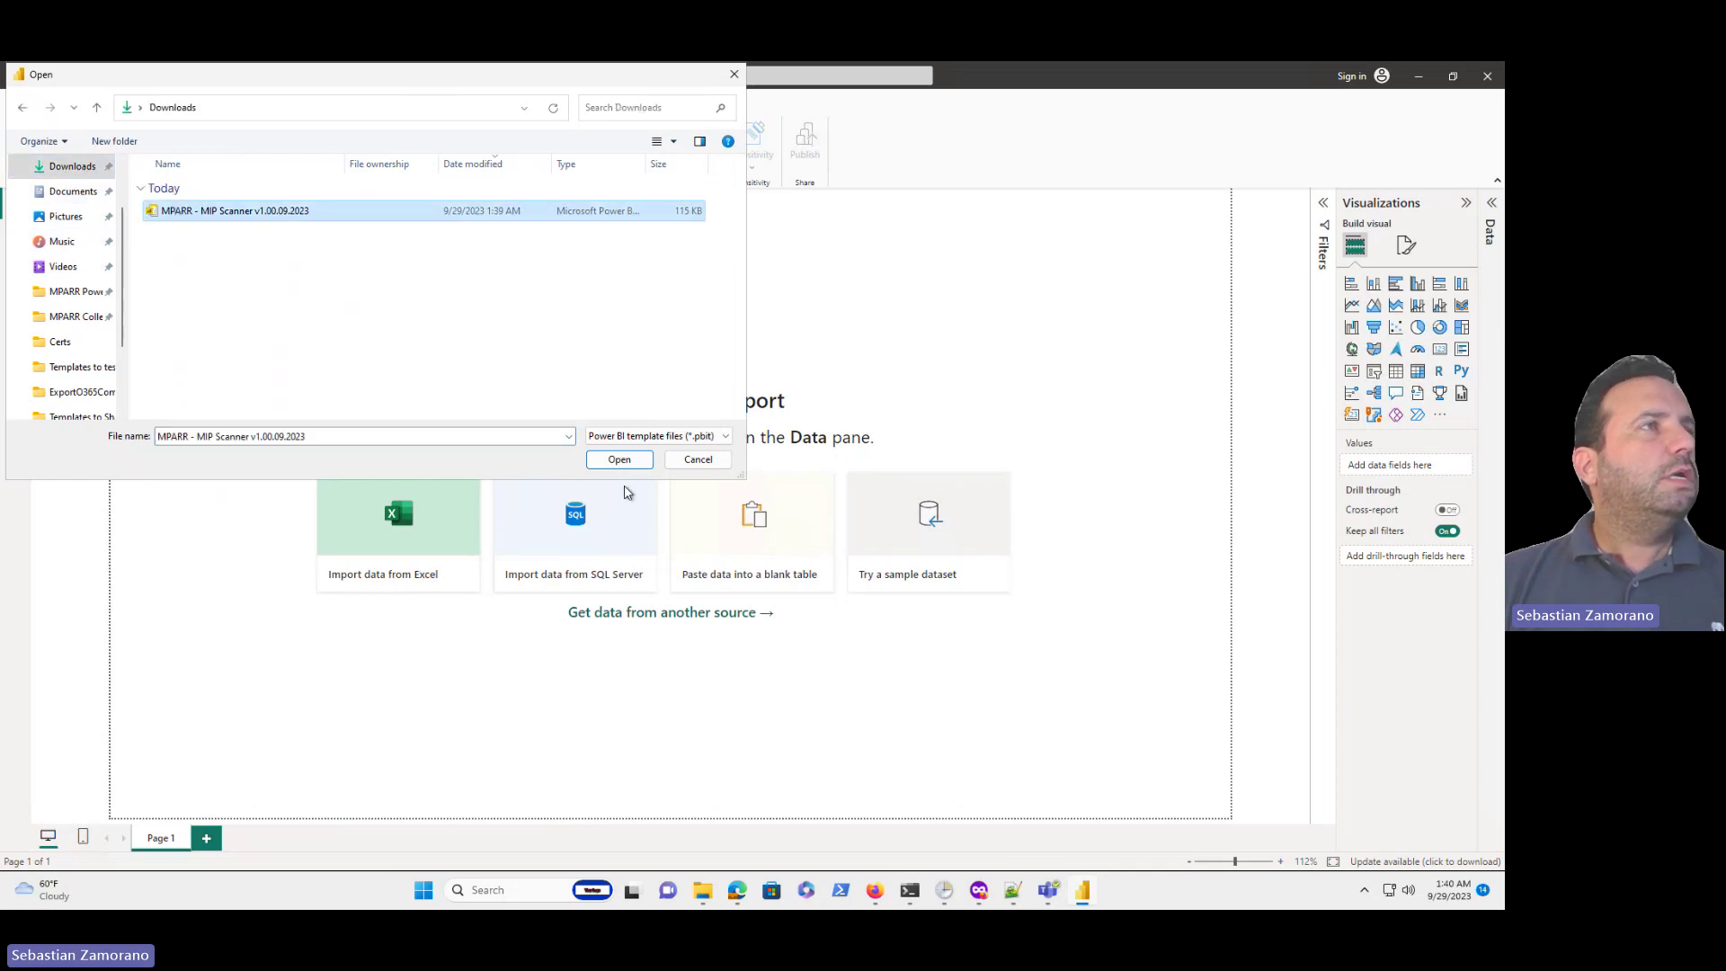
{"action": "left_click", "coordinate": [630, 465]}
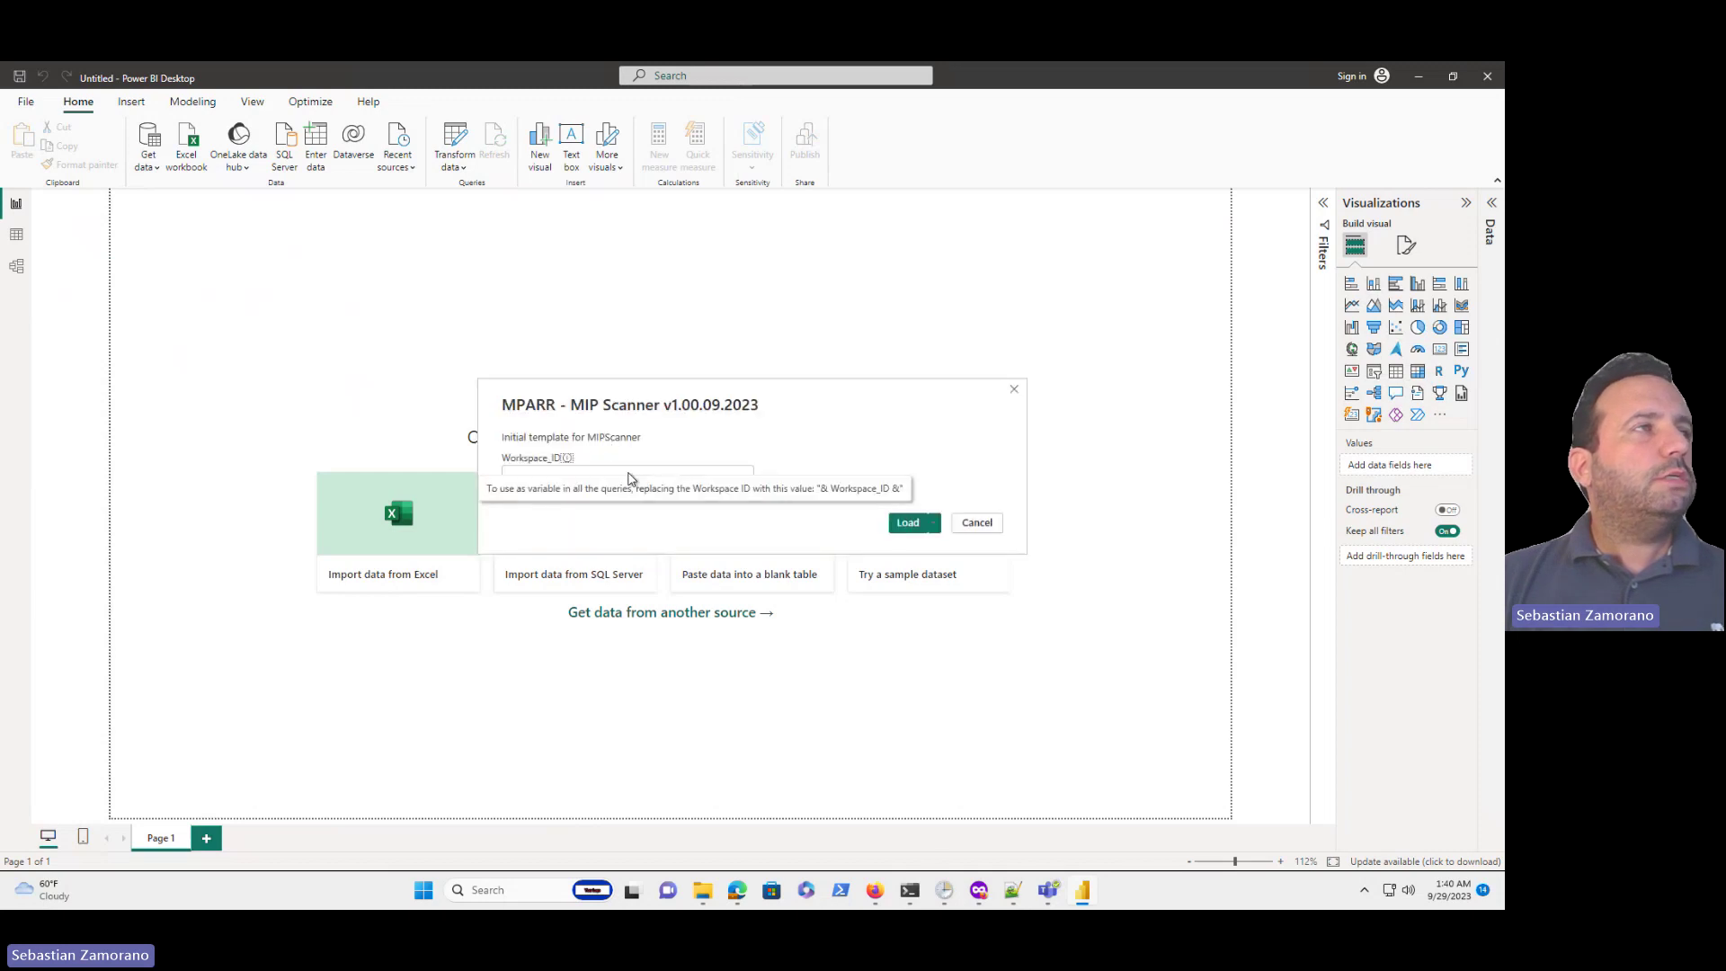
Paste the copied ID into Workspace_ID and load the template, showing 793 files discovered
{"action": "left_click", "coordinate": [627, 472]}
{"action": "key", "text": "ctrl+v"}
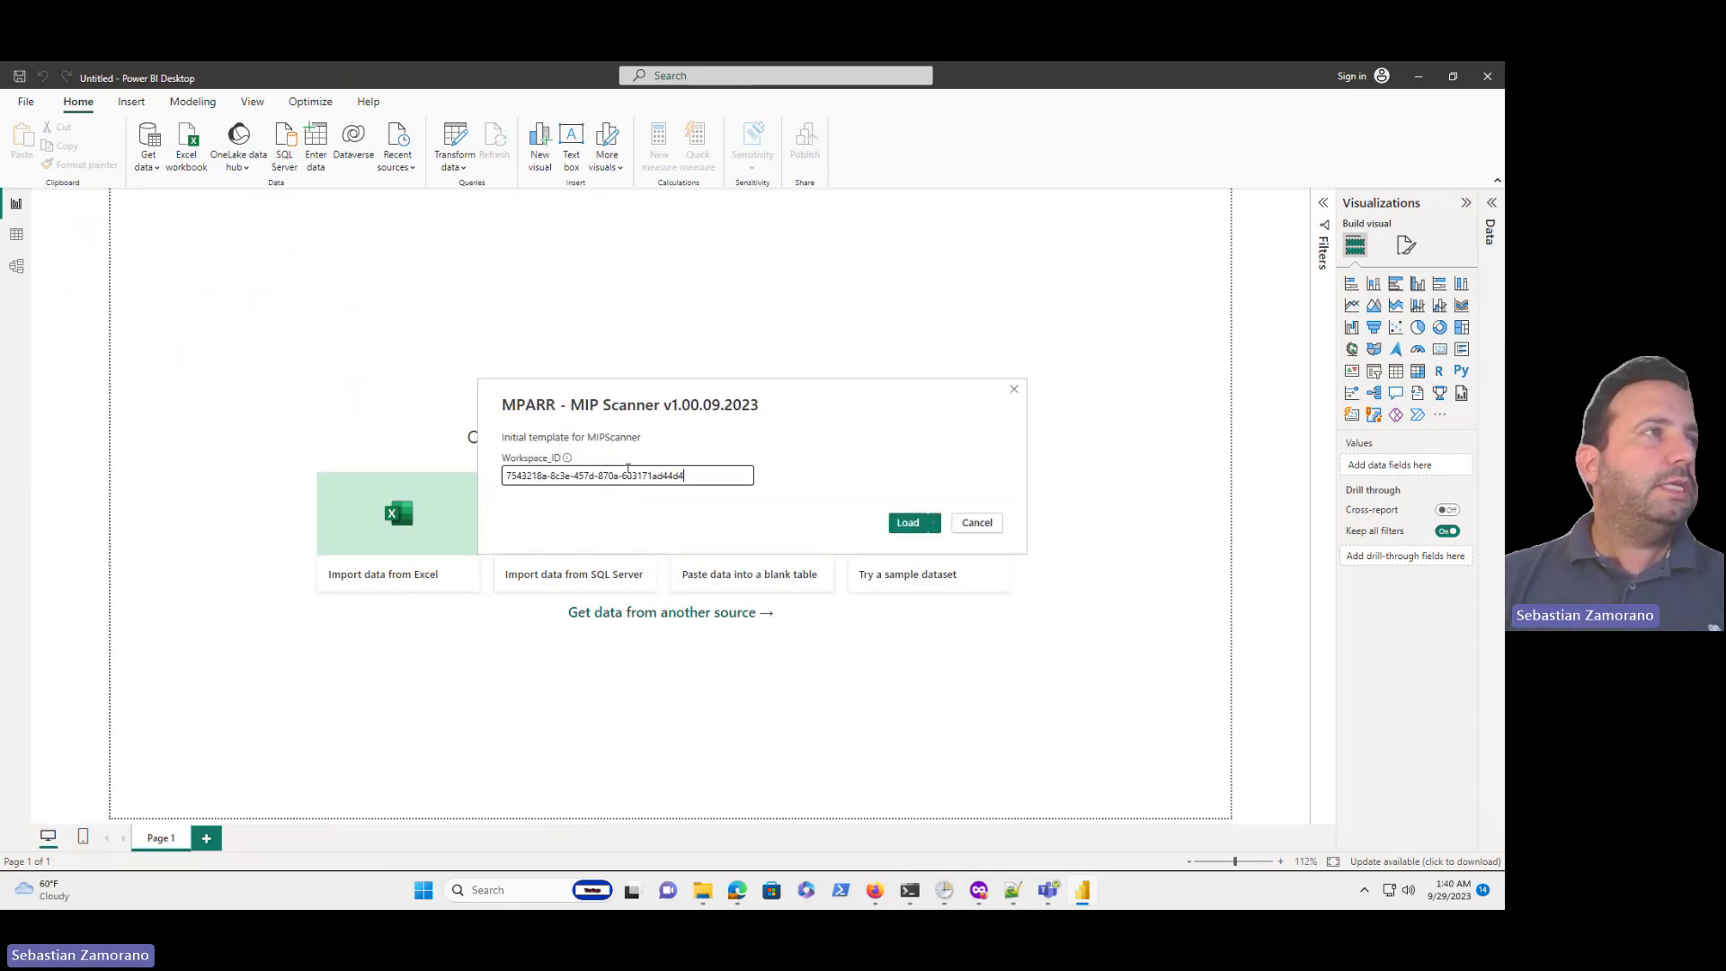
{"action": "left_click", "coordinate": [912, 529]}
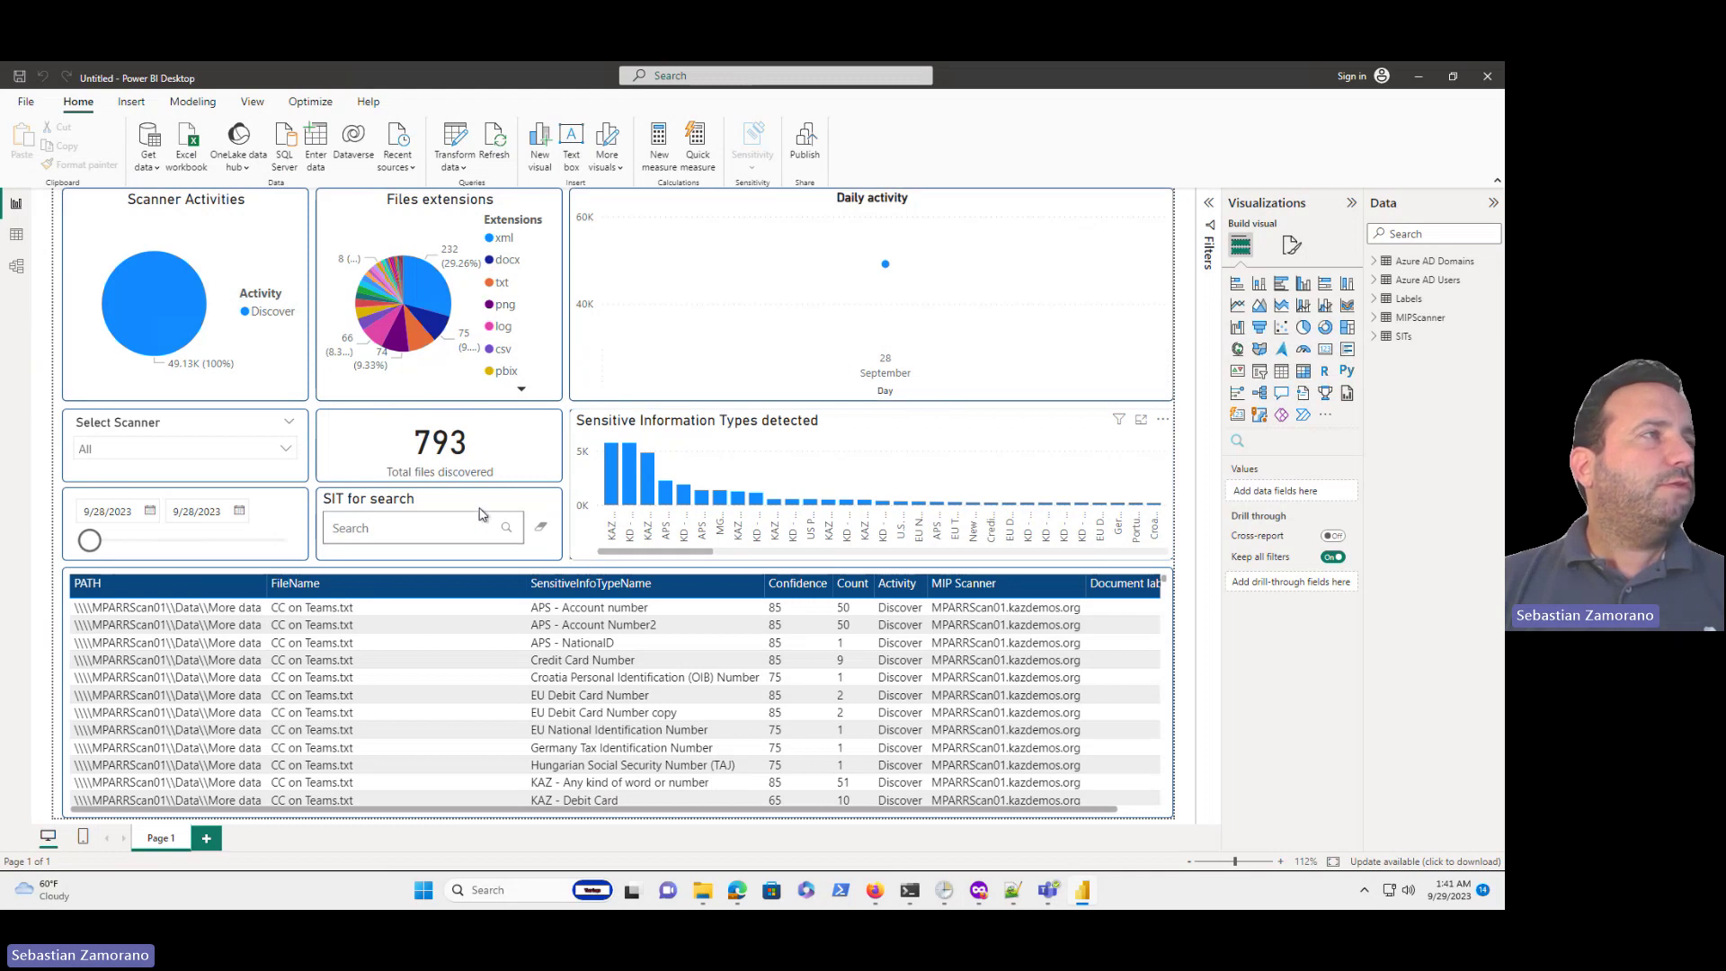
Search 'driver' in the SIT slicer for 11 files, check Select Scanner, then clear the search
{"action": "left_click", "coordinate": [437, 522]}
{"action": "type", "text": "dr"}
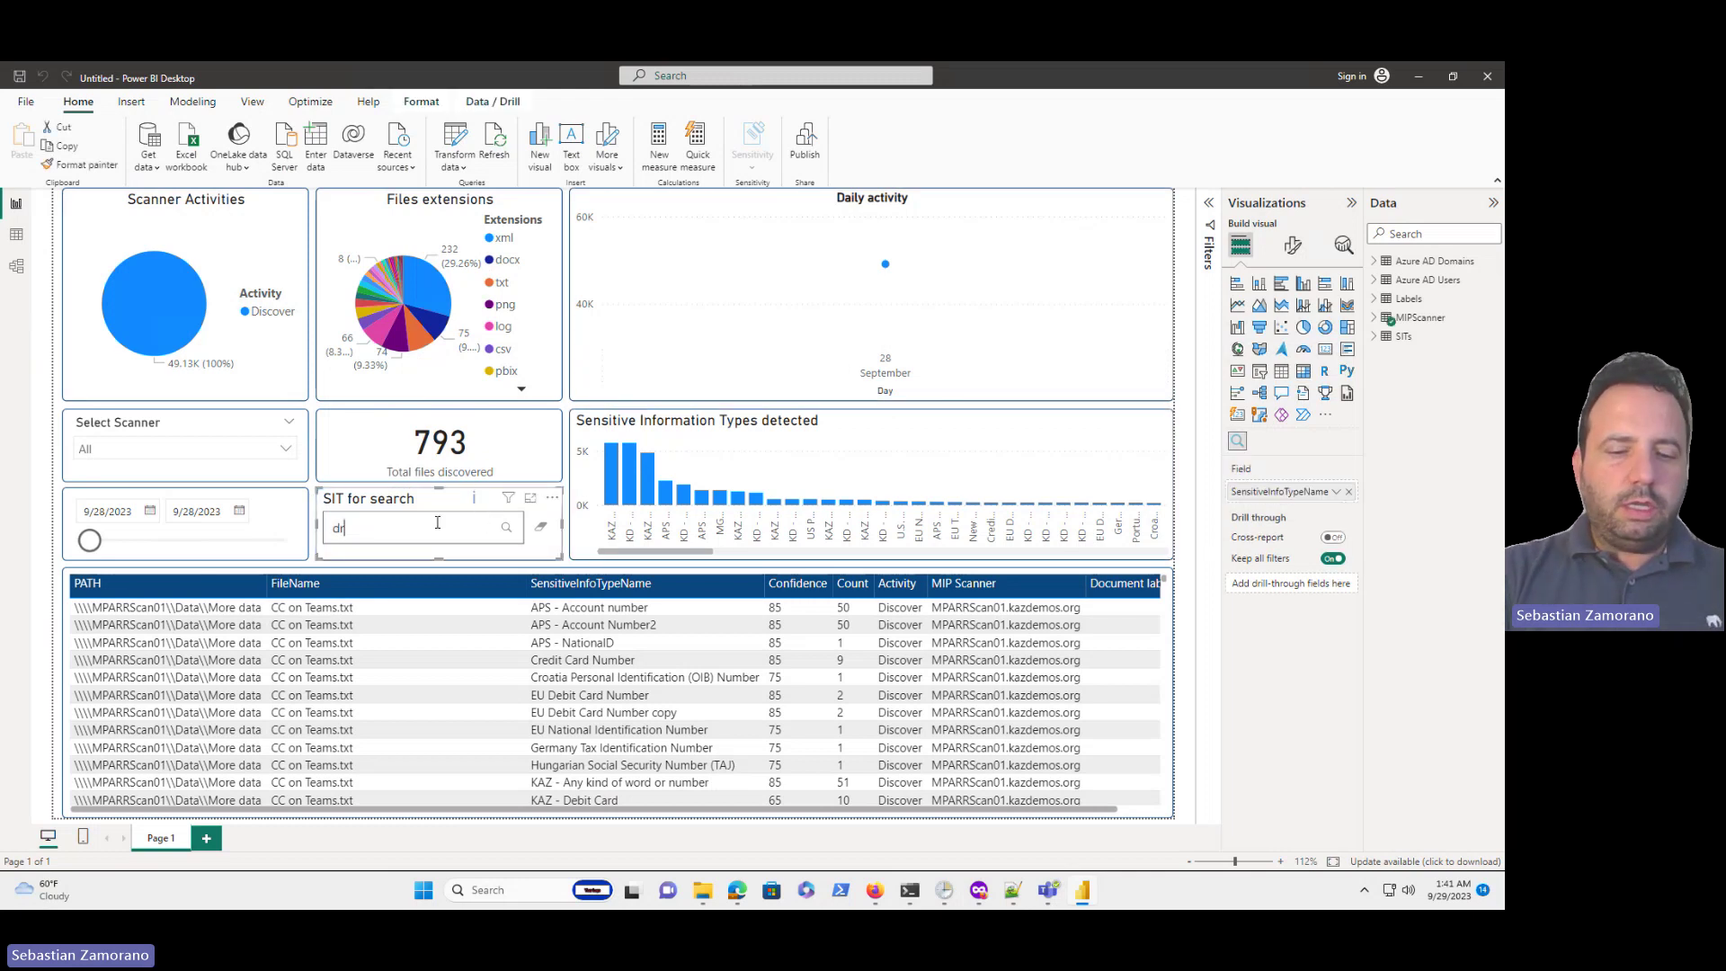
{"action": "type", "text": "iver"}
{"action": "key", "text": "Return"}
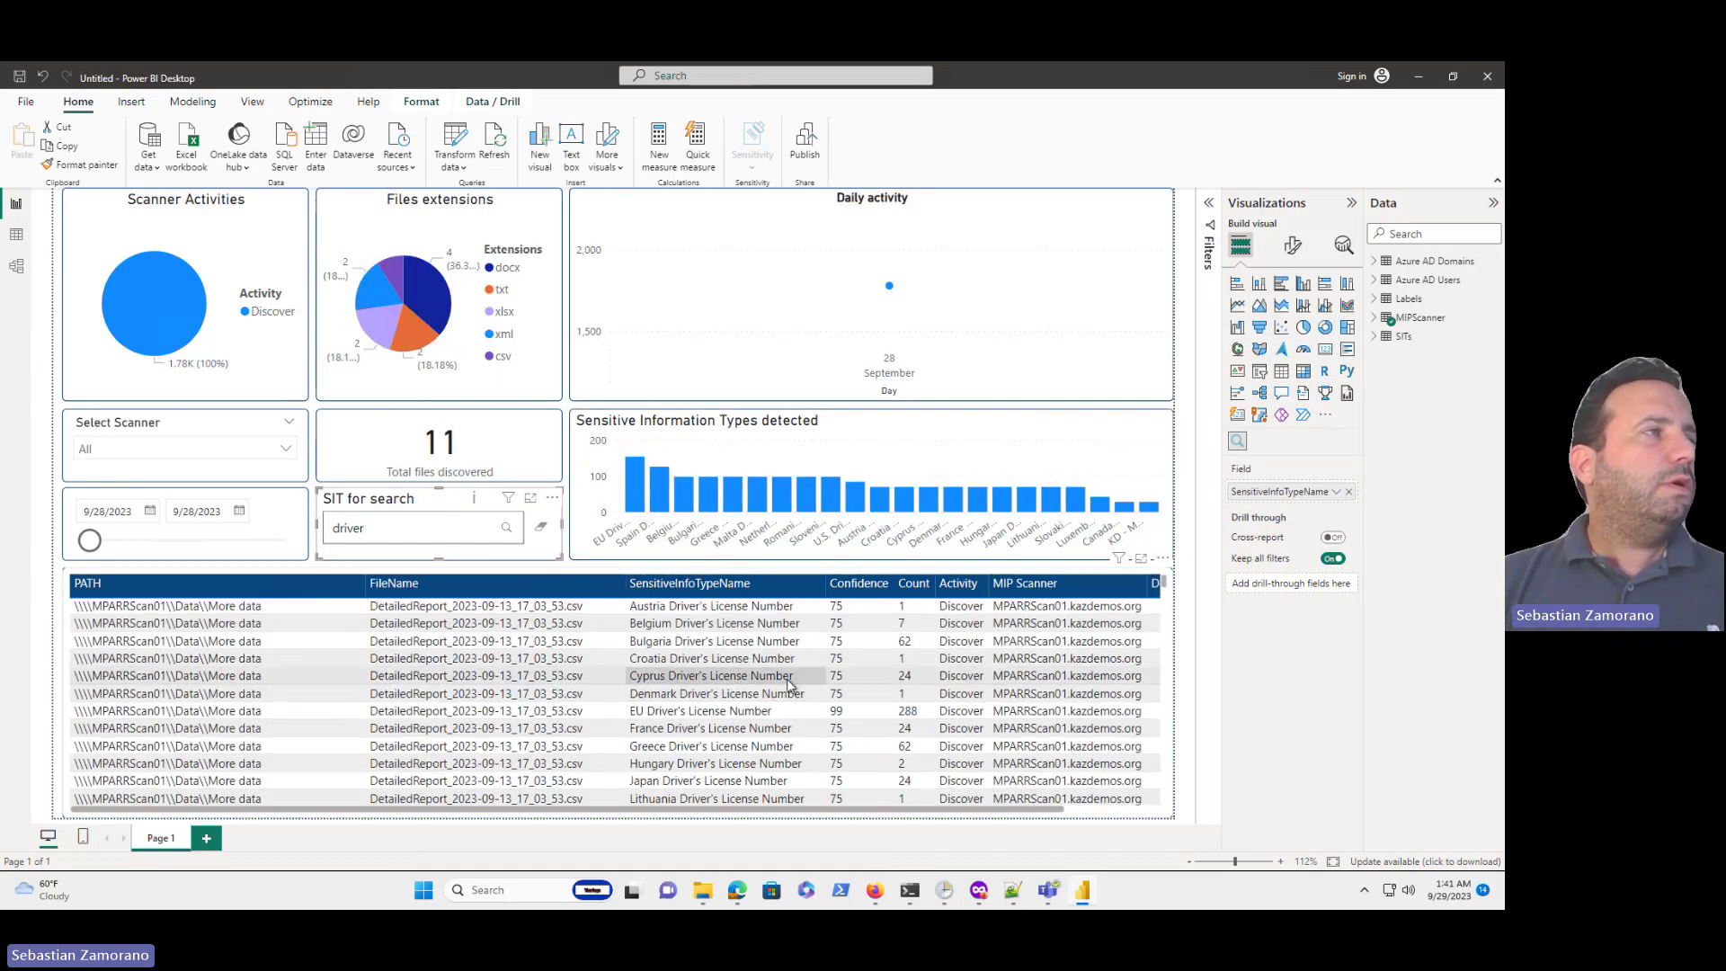
{"action": "scroll", "coordinate": [729, 695], "scroll_direction": "down", "scroll_amount": 1}
{"action": "scroll", "coordinate": [674, 702], "scroll_direction": "down", "scroll_amount": 2}
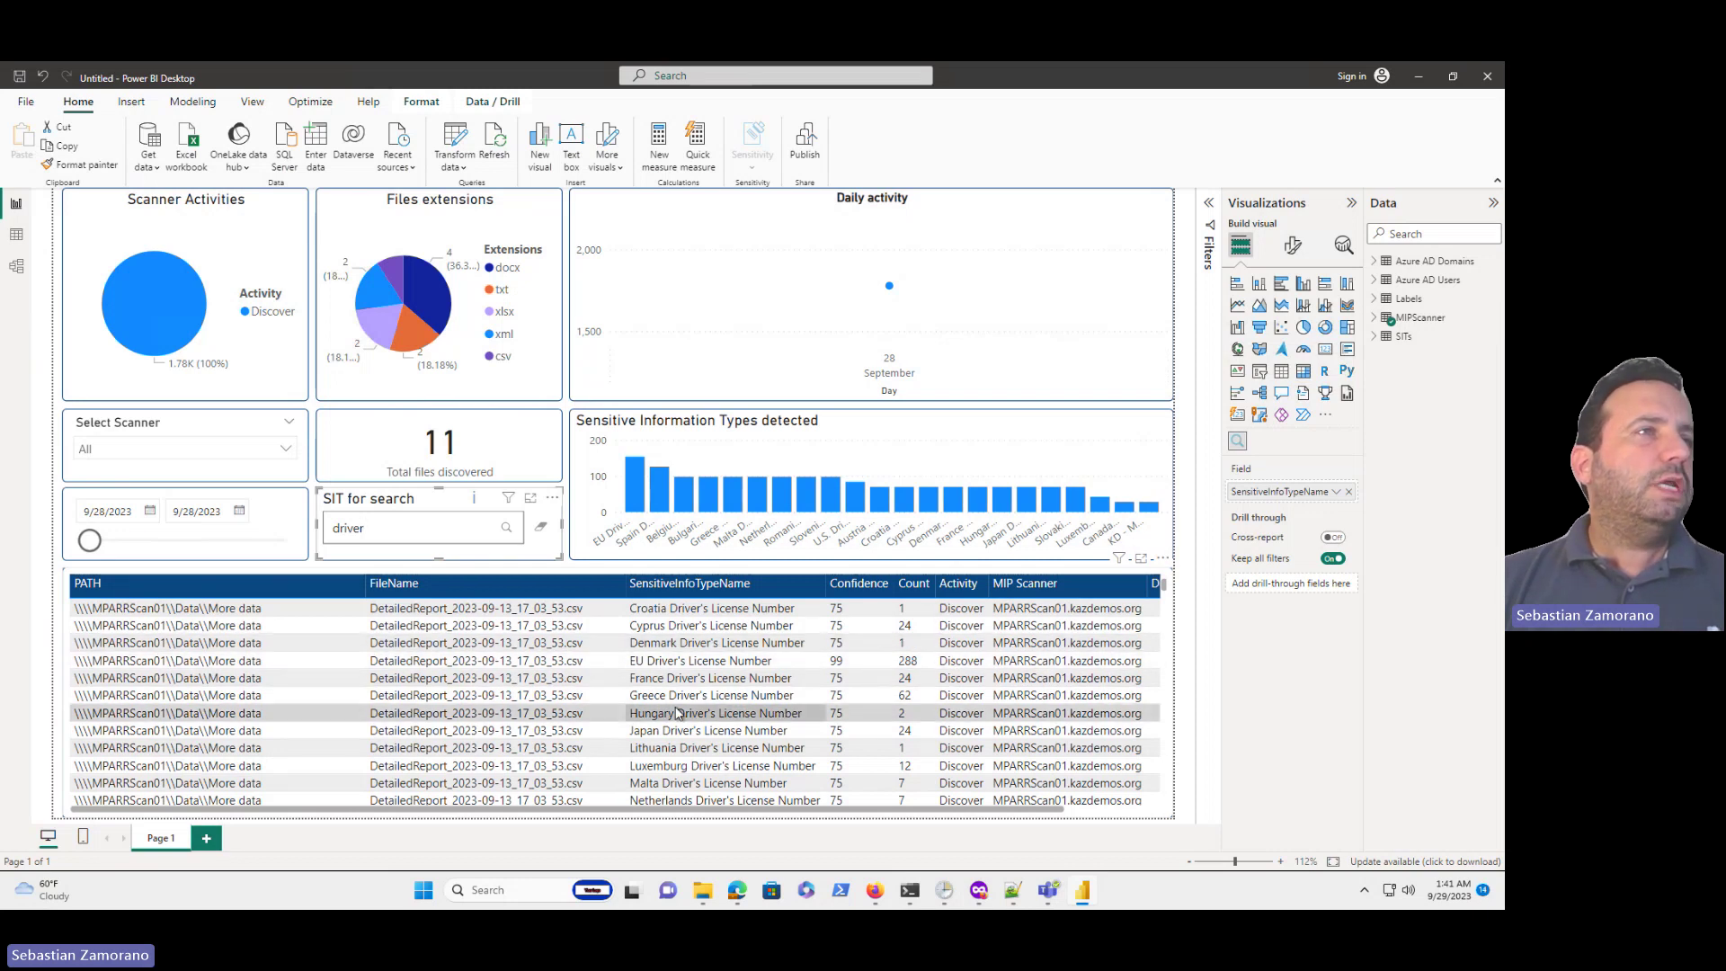
{"action": "scroll", "coordinate": [678, 713], "scroll_direction": "down", "scroll_amount": 1}
{"action": "scroll", "coordinate": [782, 713], "scroll_direction": "right", "scroll_amount": 2}
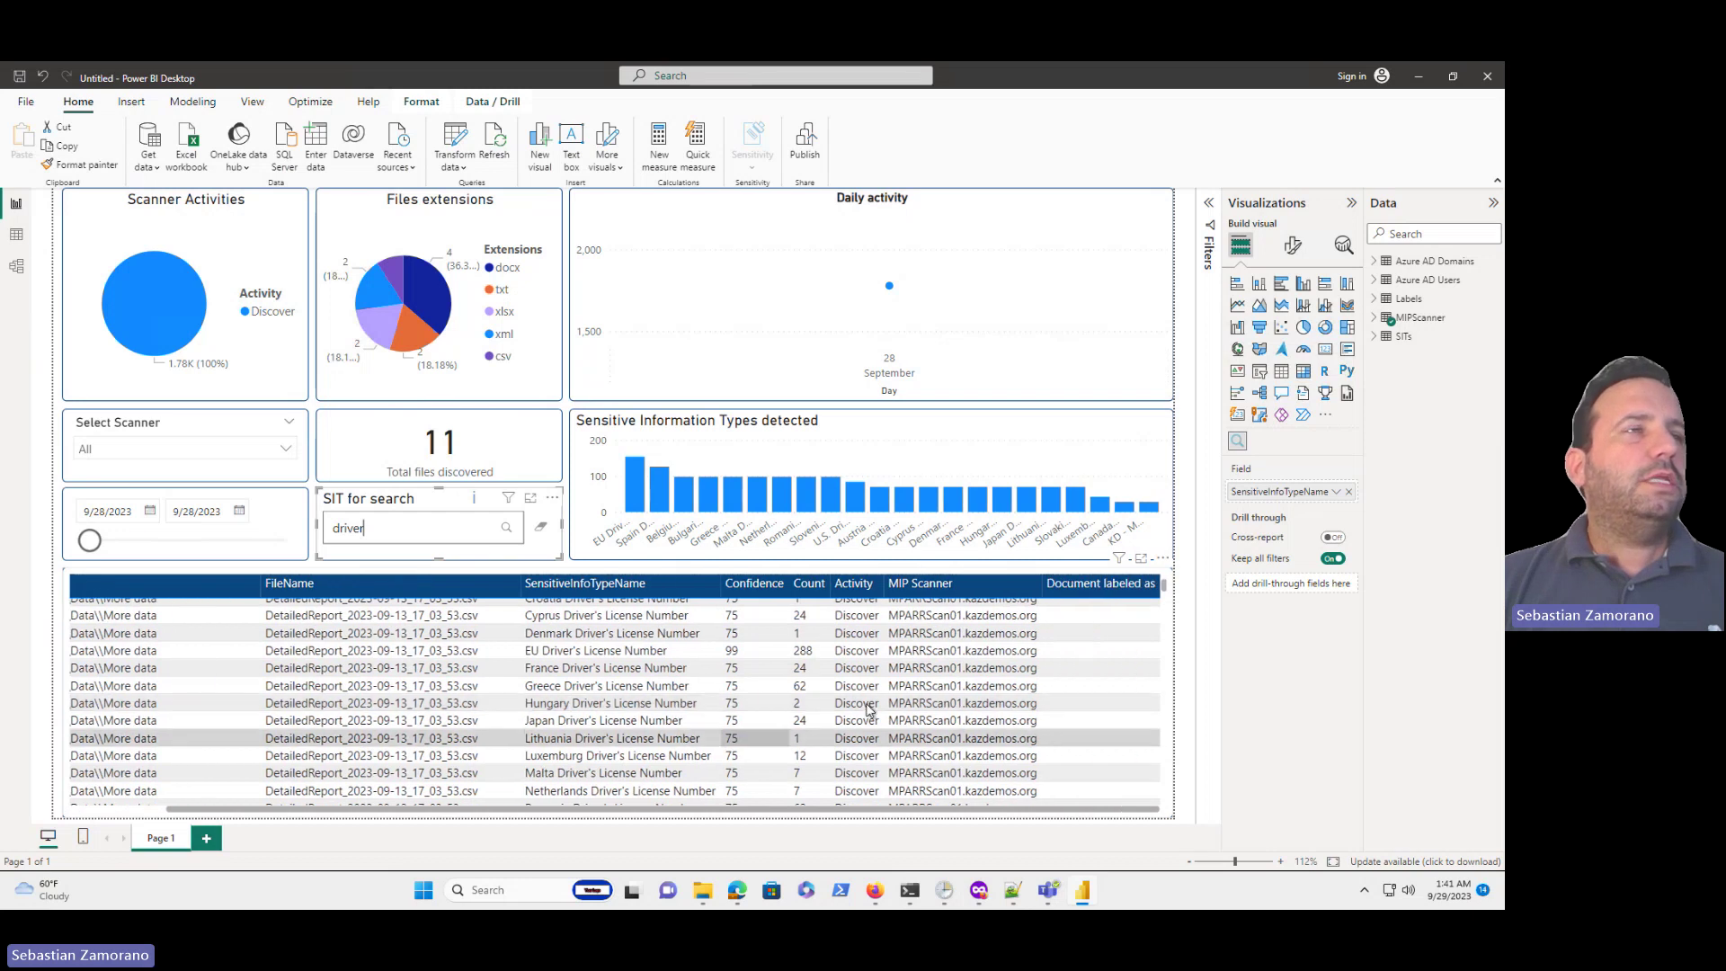
{"action": "scroll", "coordinate": [871, 712], "scroll_direction": "down", "scroll_amount": 1}
{"action": "scroll", "coordinate": [870, 711], "scroll_direction": "down", "scroll_amount": 1}
{"action": "scroll", "coordinate": [870, 710], "scroll_direction": "down", "scroll_amount": 2}
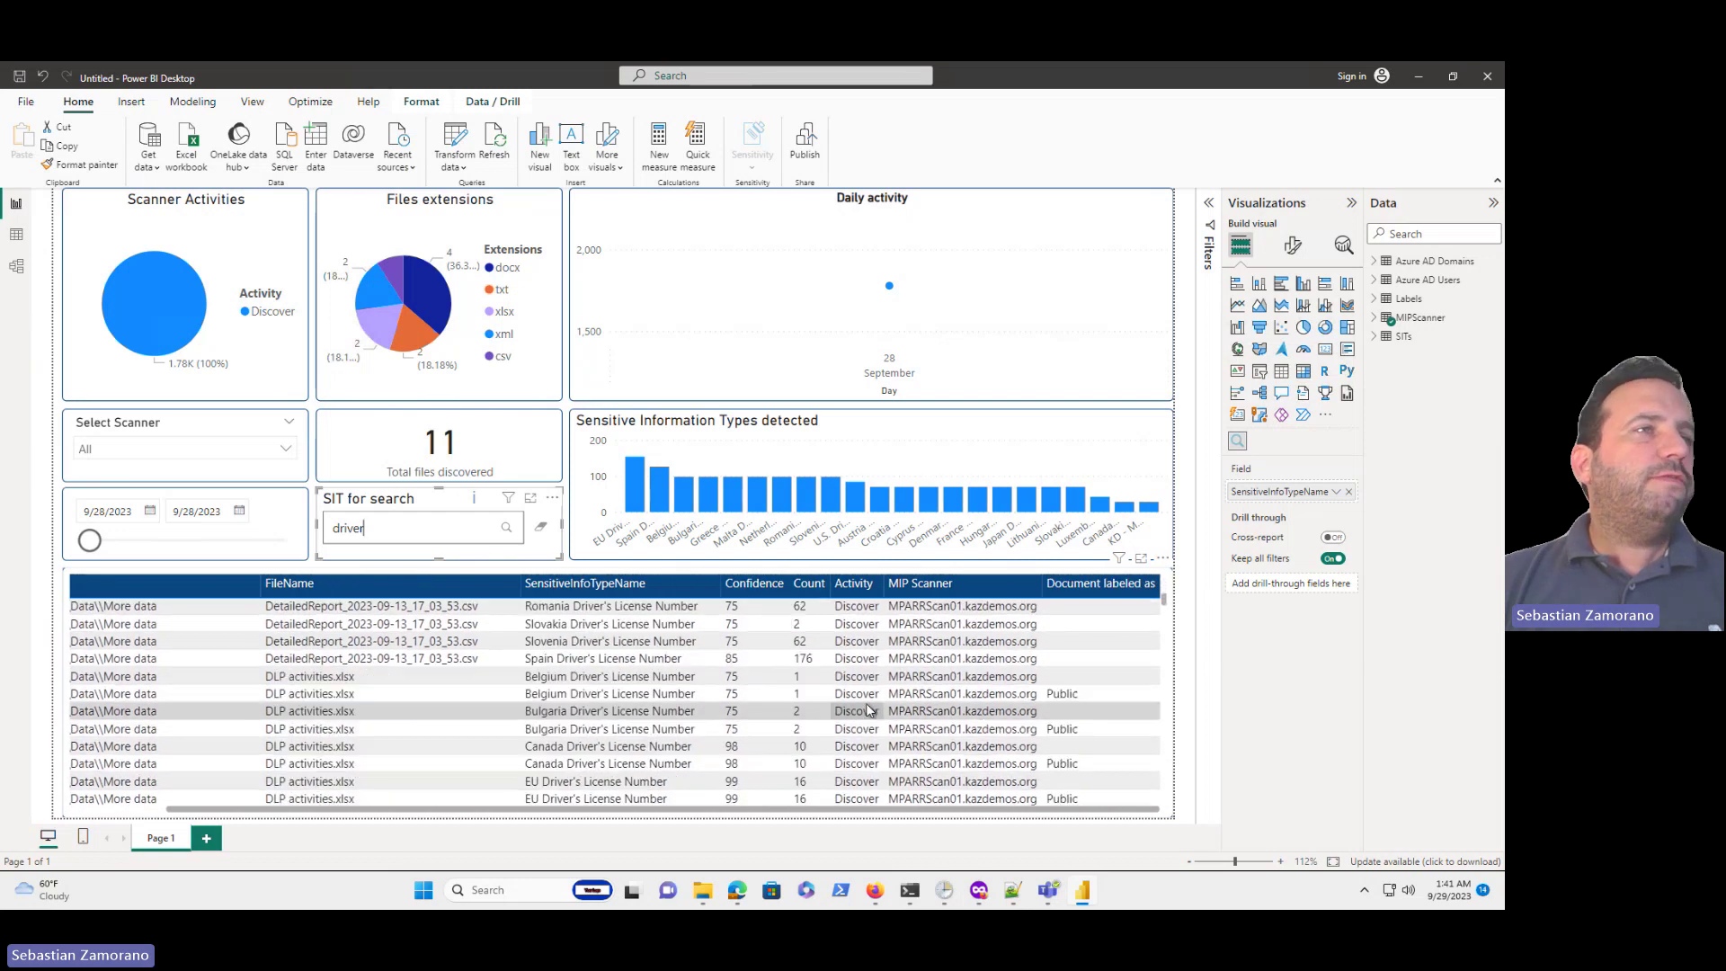
{"action": "scroll", "coordinate": [769, 742], "scroll_direction": "left", "scroll_amount": 2}
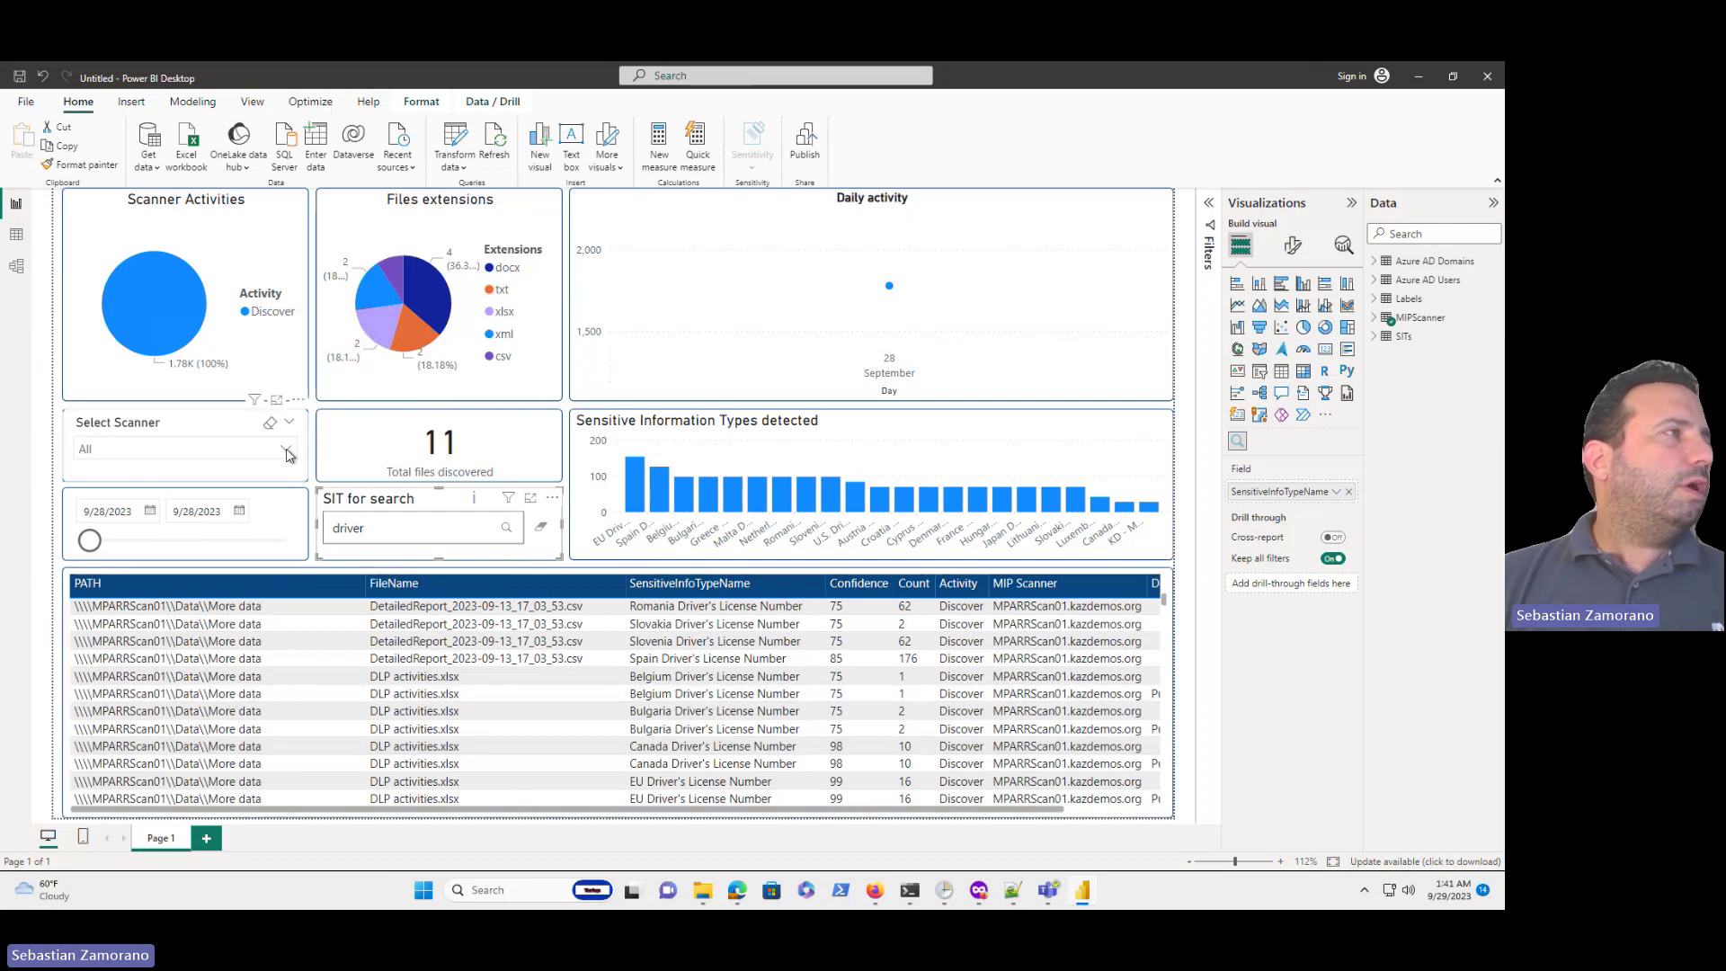
{"action": "left_click", "coordinate": [189, 448]}
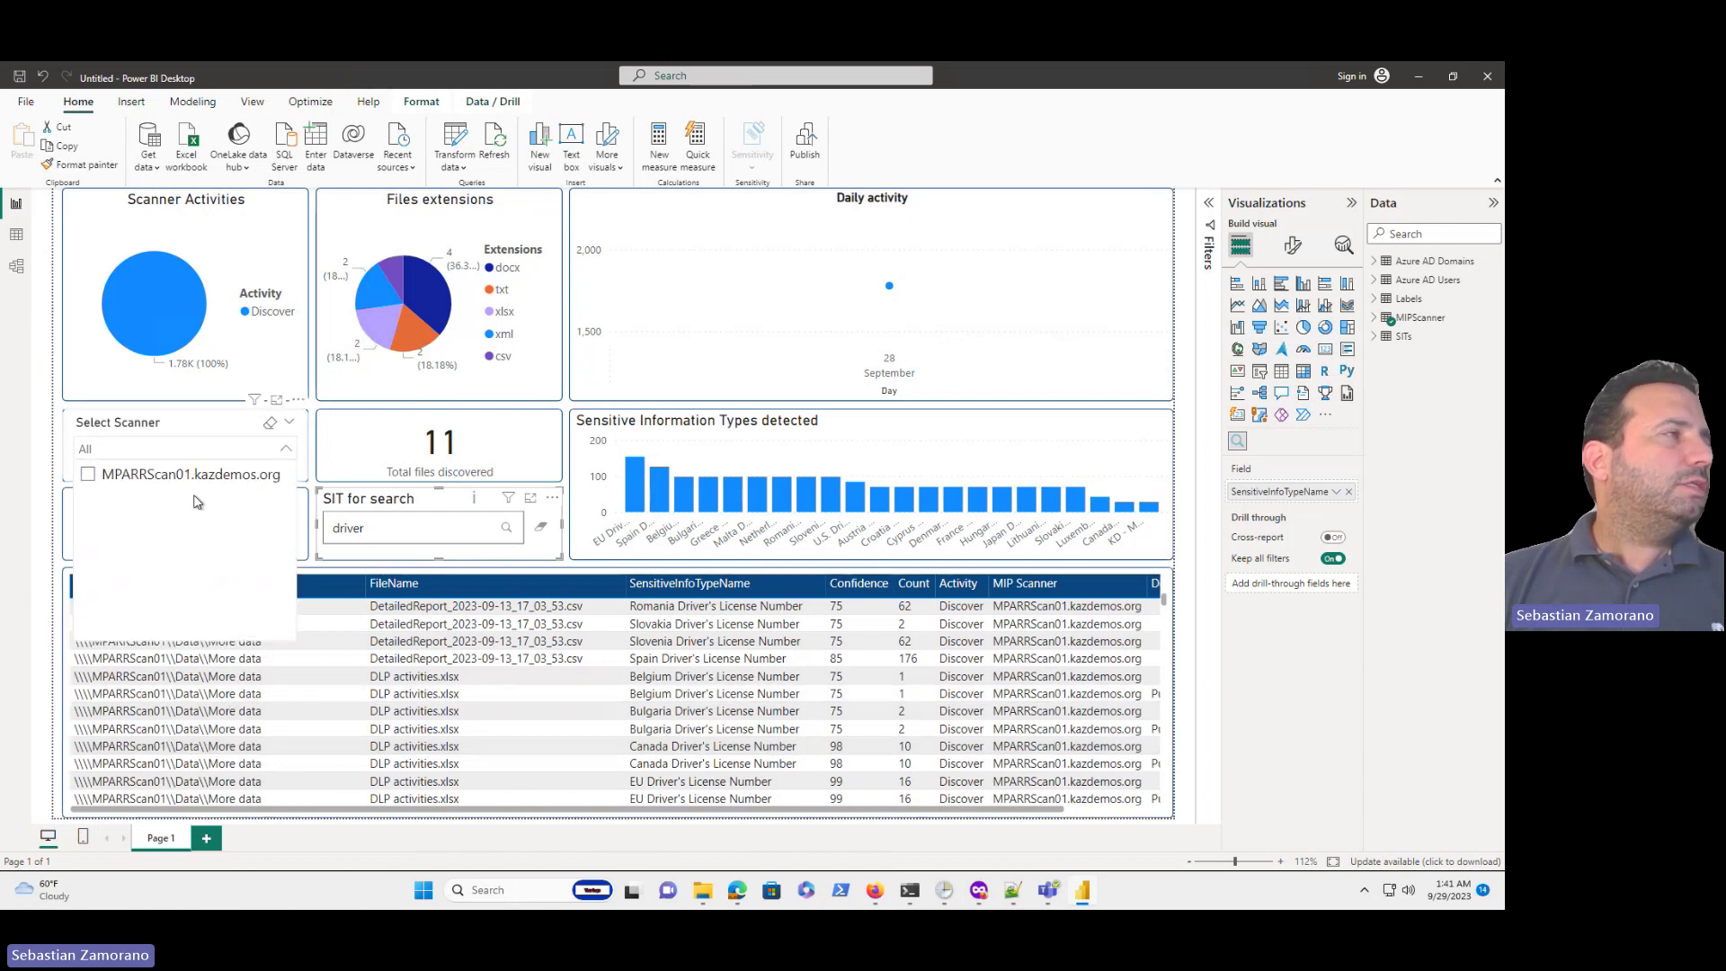
{"action": "left_click", "coordinate": [213, 425]}
{"action": "left_click", "coordinate": [541, 526]}
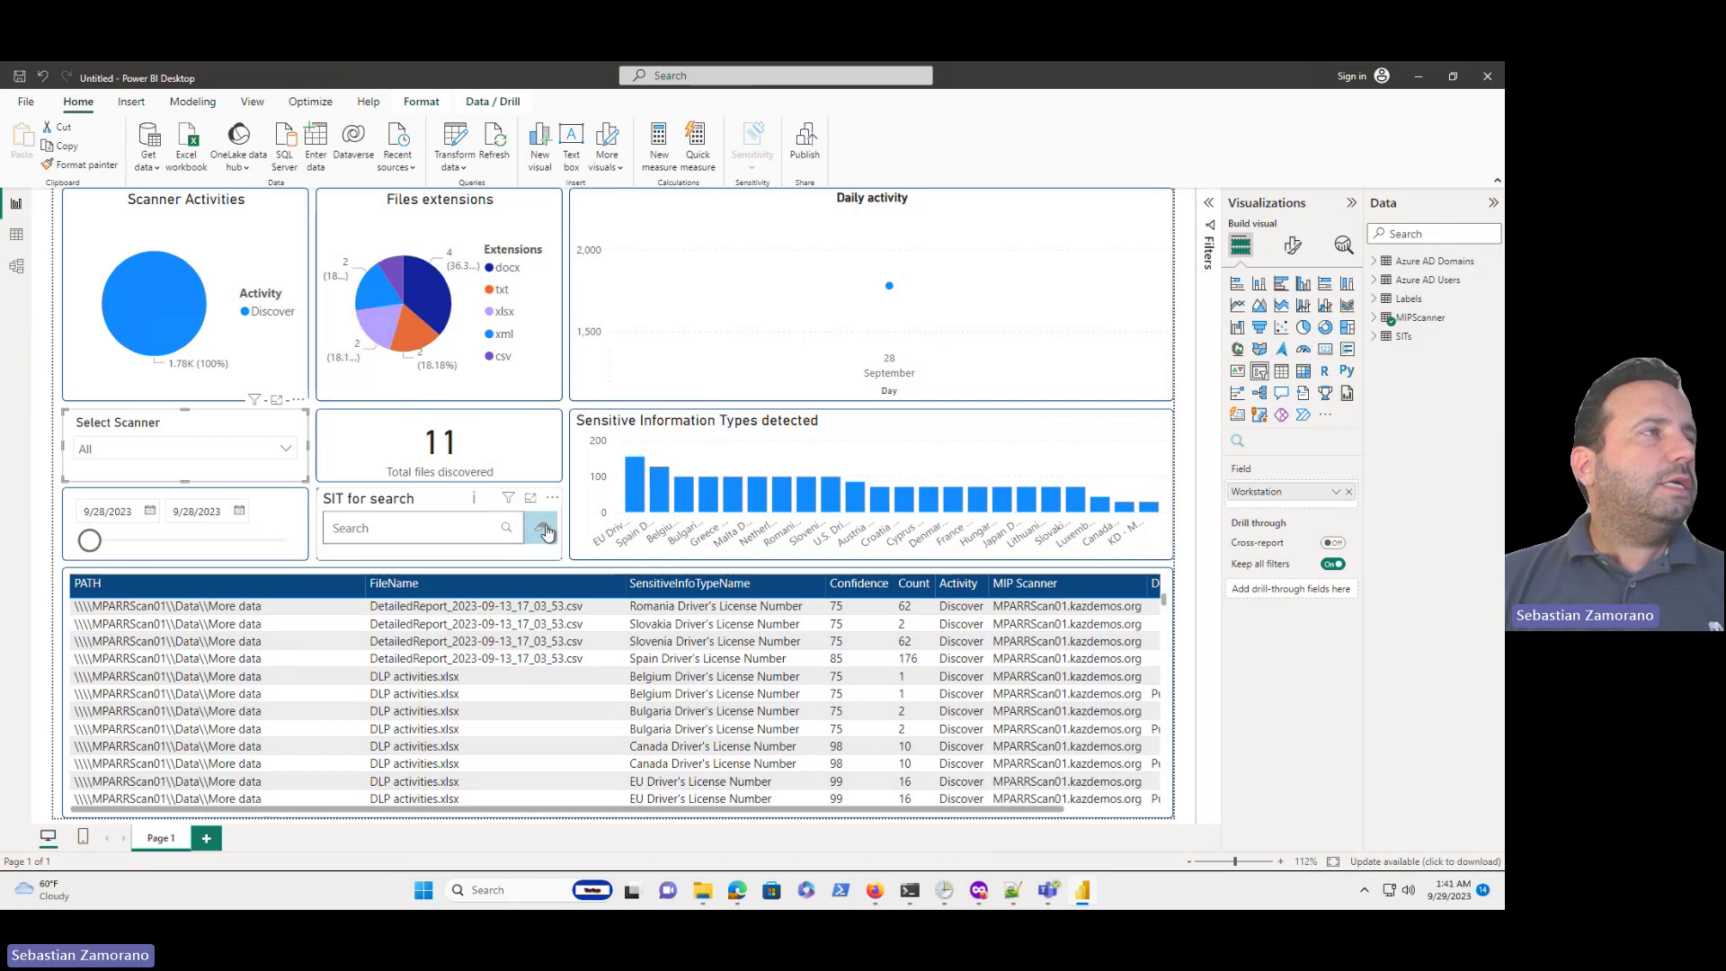